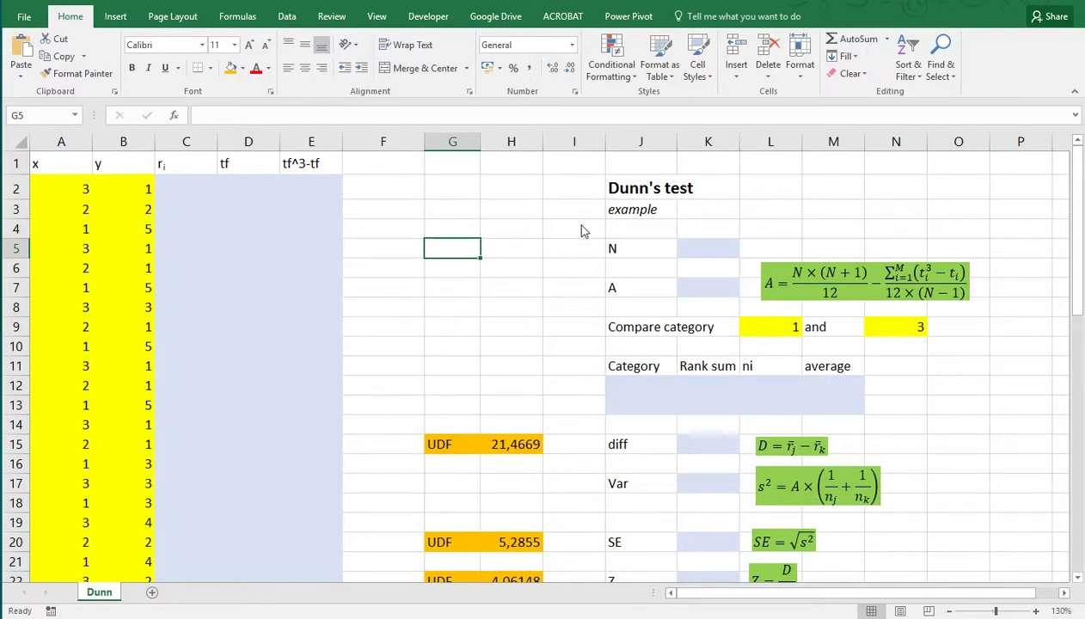
# Step: Rename the first two column headers: nom in A1 and ord in B1
pyautogui.click(65, 167)
pyautogui.write('nom')
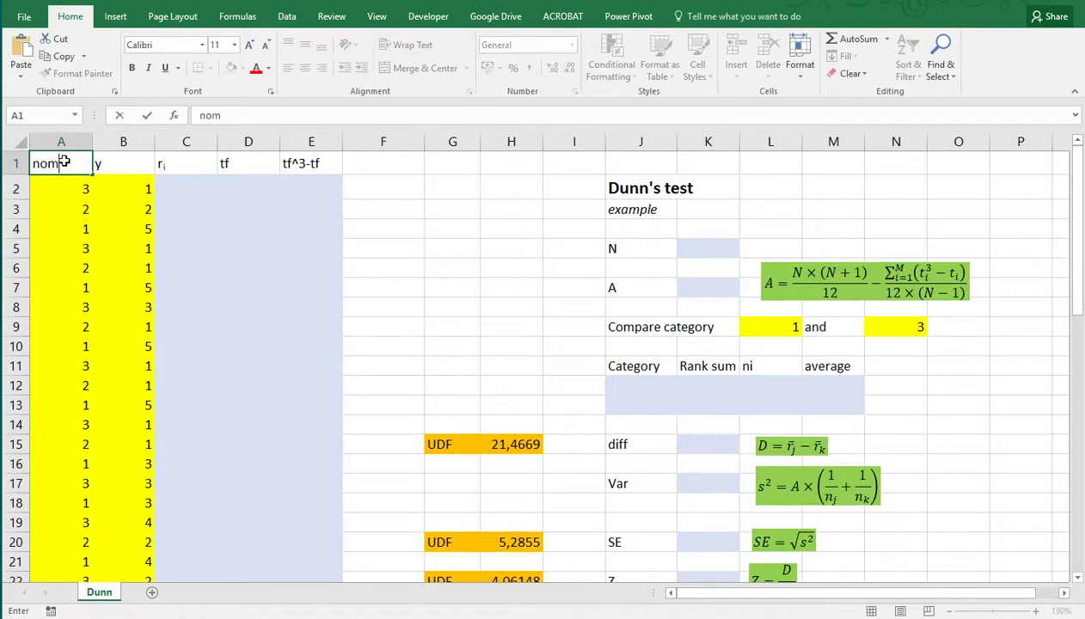
pyautogui.press('Return')
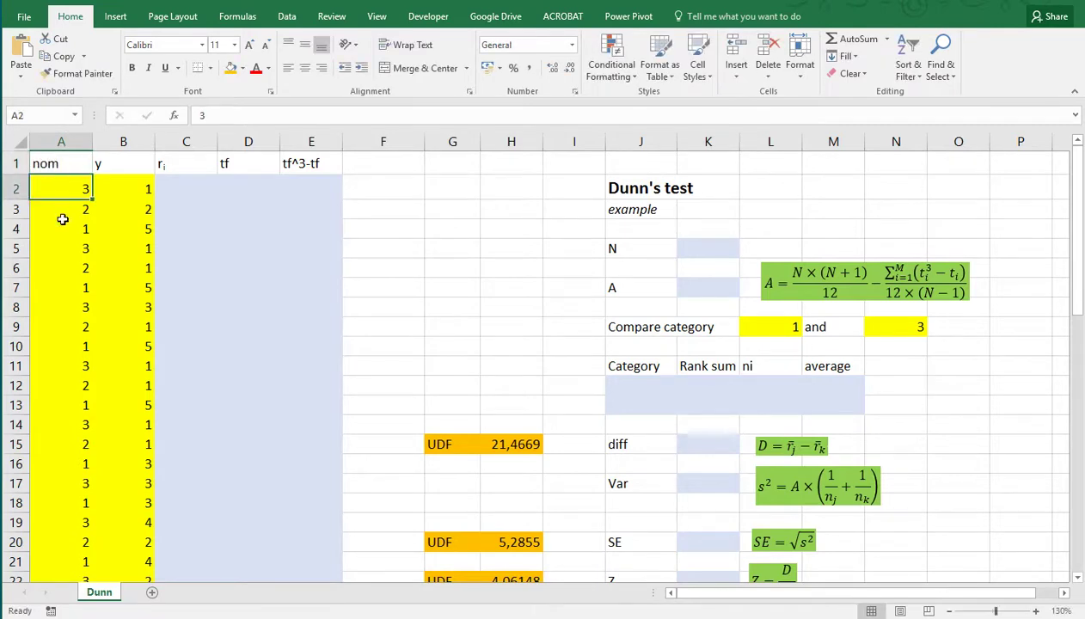
pyautogui.scroll(-5, 62, 219)
pyautogui.scroll(5, 62, 219)
pyautogui.click(119, 164)
pyautogui.write('ord')
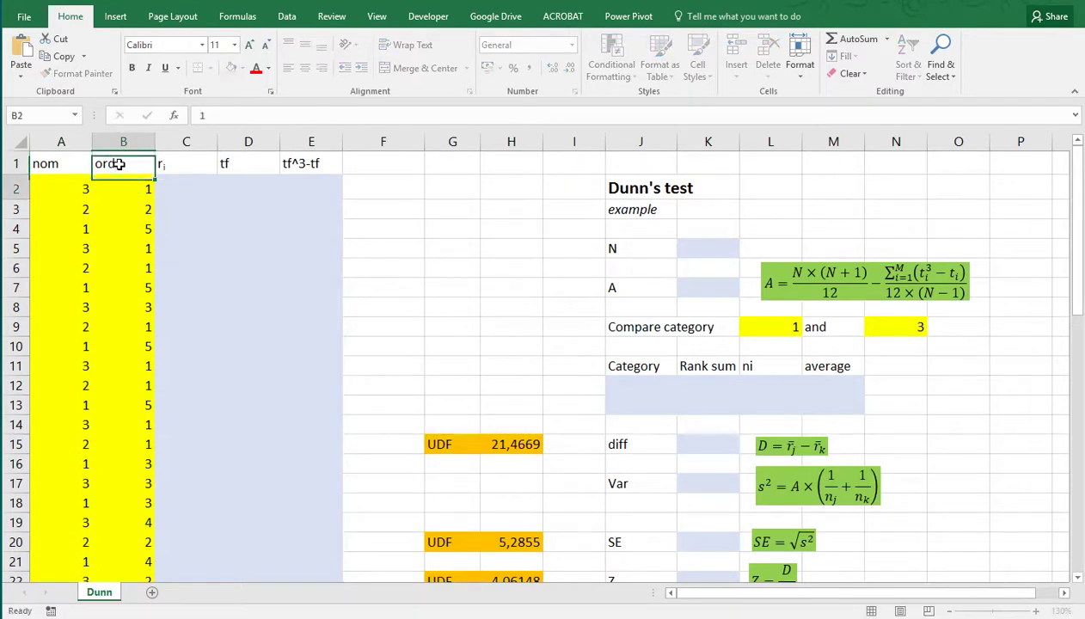
pyautogui.press('Return')
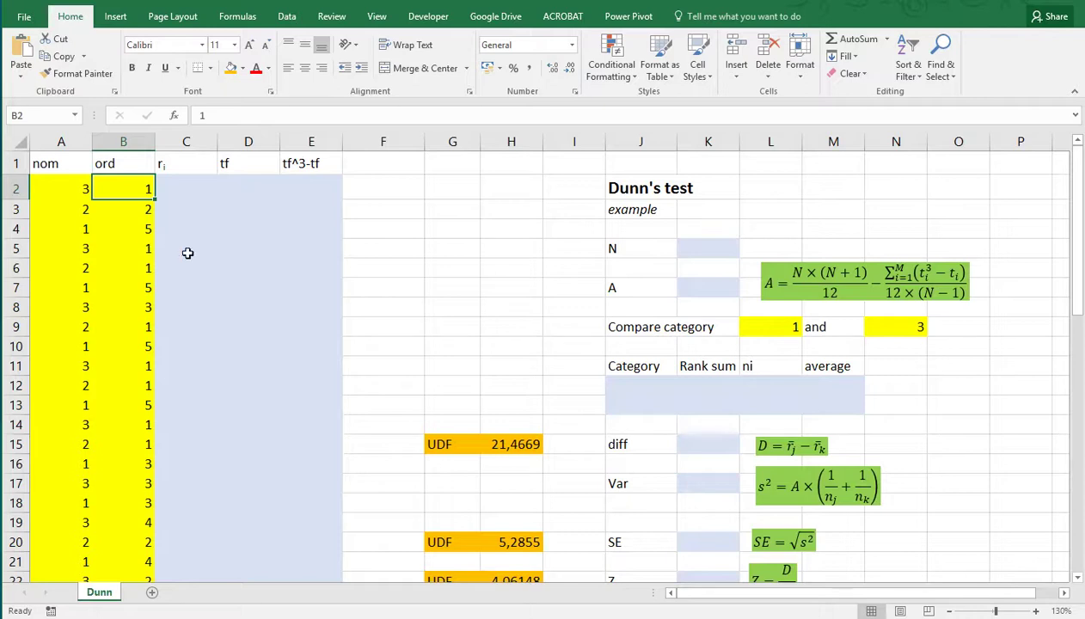
# Step: Look through the nom and ord data columns down to their last row
pyautogui.click(524, 251)
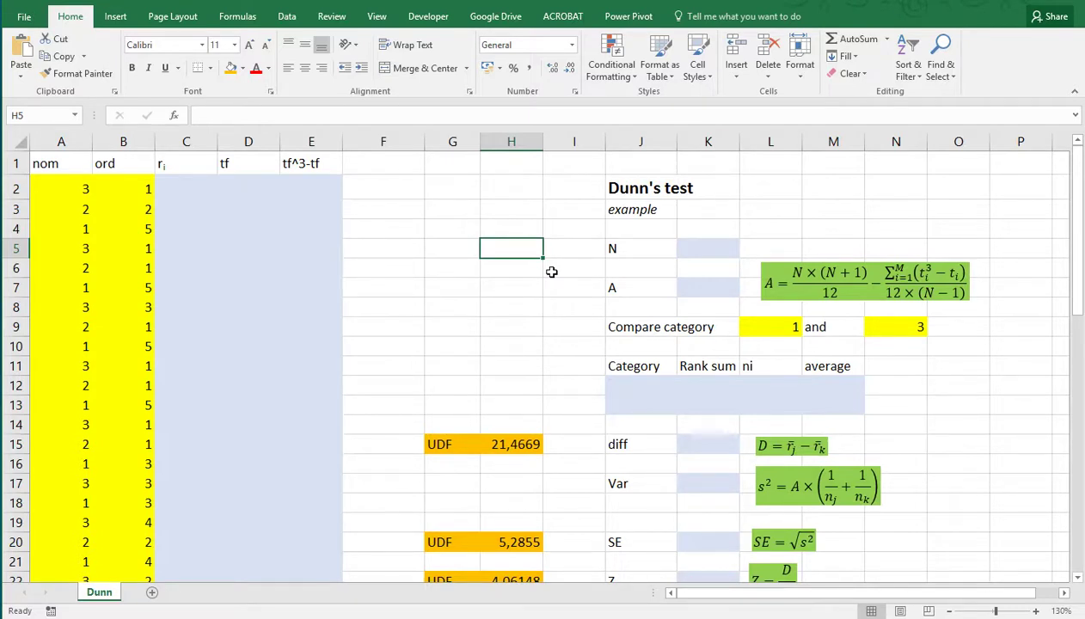
pyautogui.scroll(-1, 551, 271)
pyautogui.scroll(1, 552, 272)
pyautogui.click(63, 188)
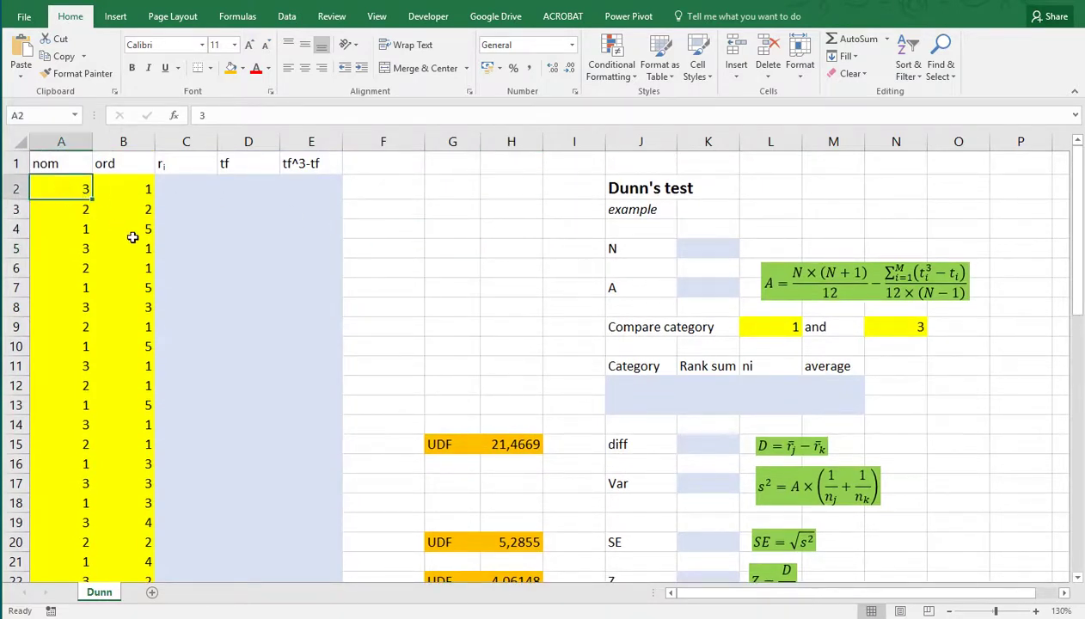
pyautogui.scroll(-12, 133, 237)
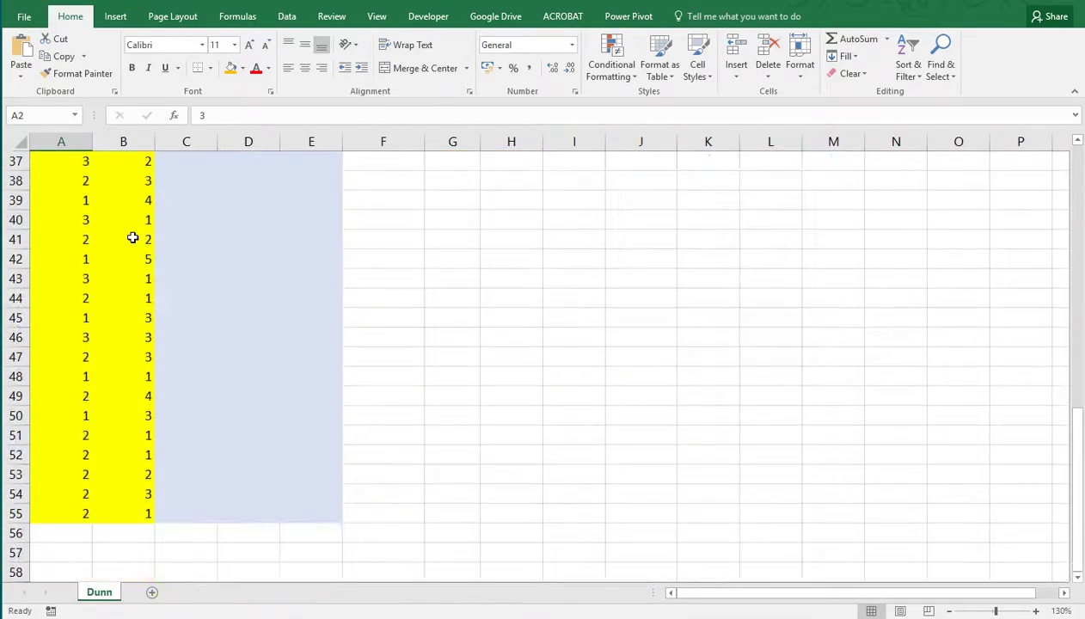
pyautogui.scroll(2, 112, 237)
pyautogui.scroll(10, 112, 237)
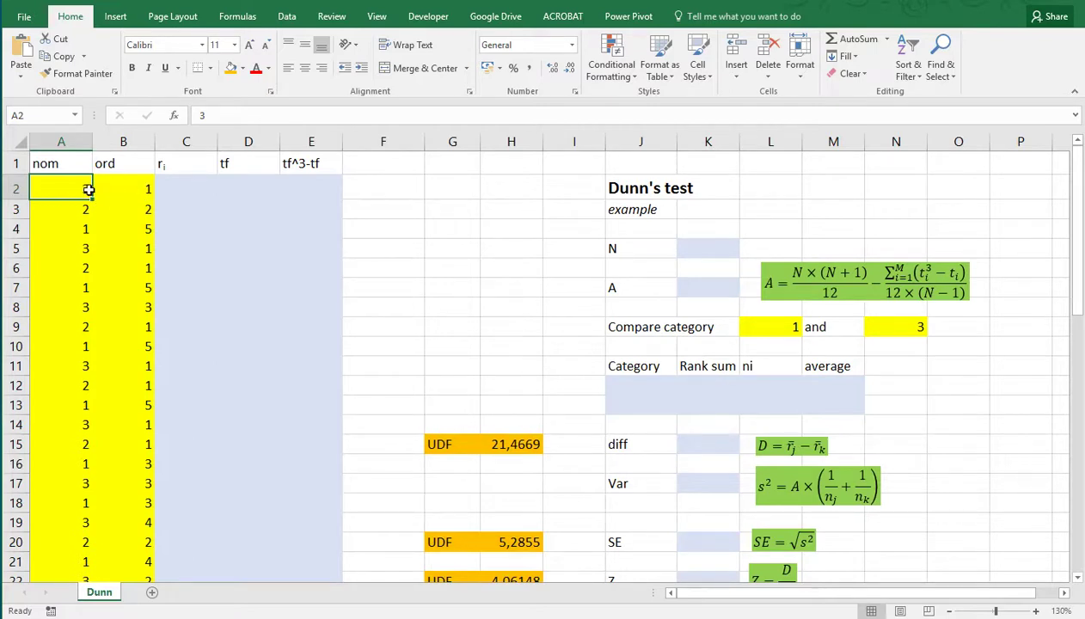
# Step: Rank the ord scores in column C with =RANK.AVG(B2;B:B;1) in C2, filled down to the last data row
pyautogui.click(191, 193)
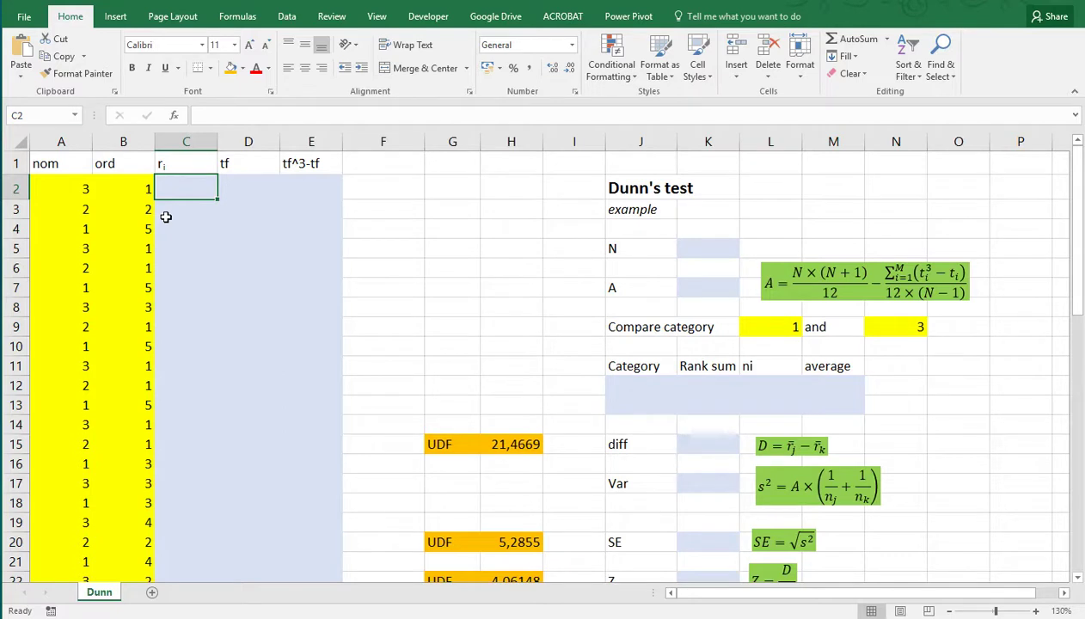
pyautogui.write('=ran')
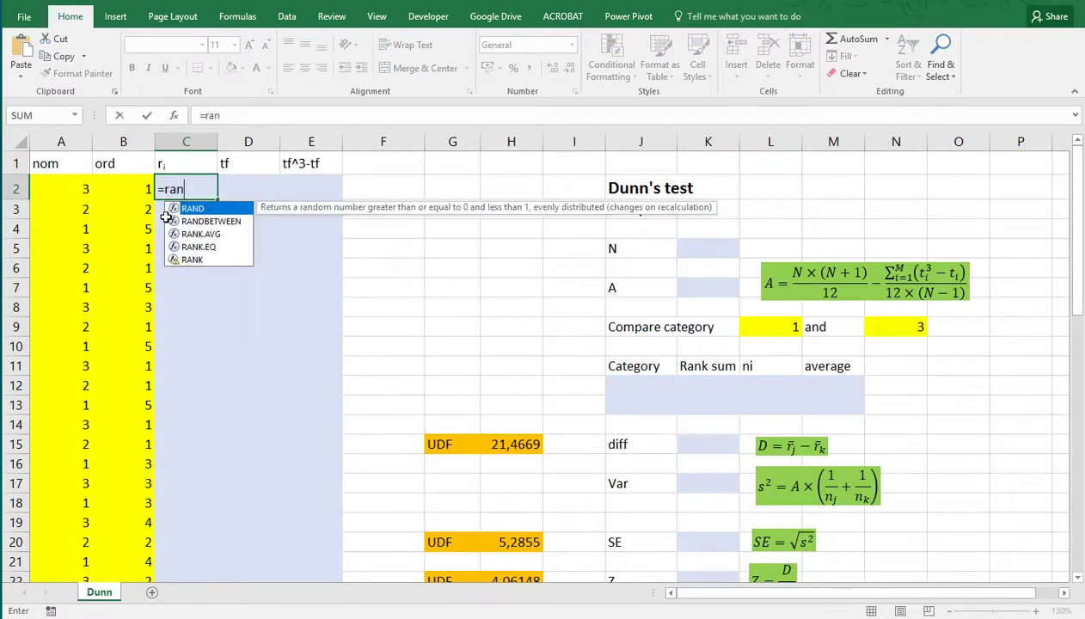
pyautogui.write('k')
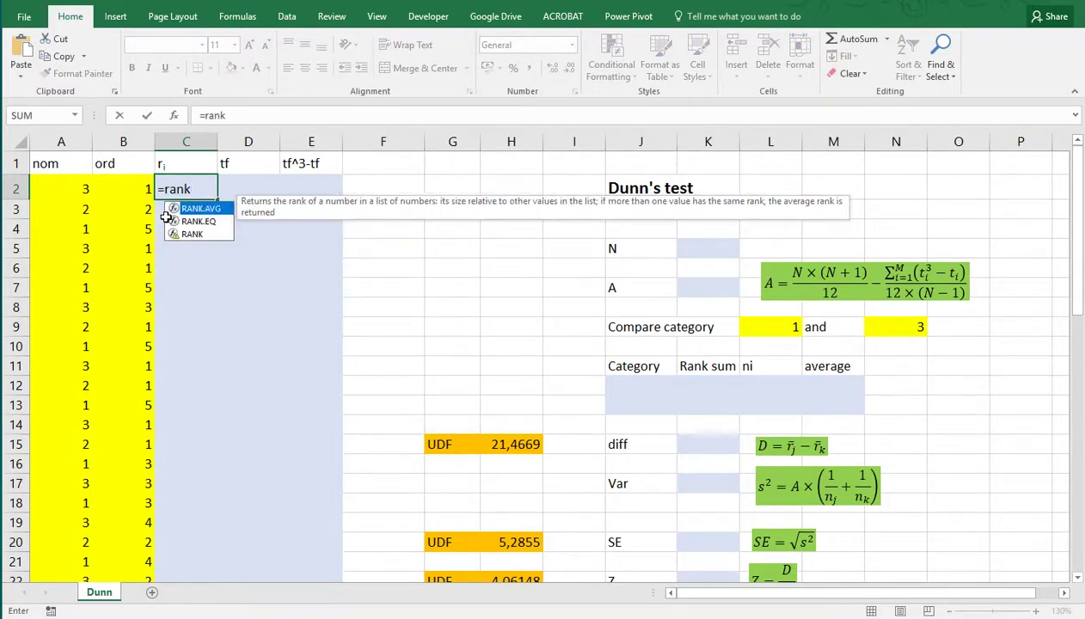
pyautogui.press('Tab')
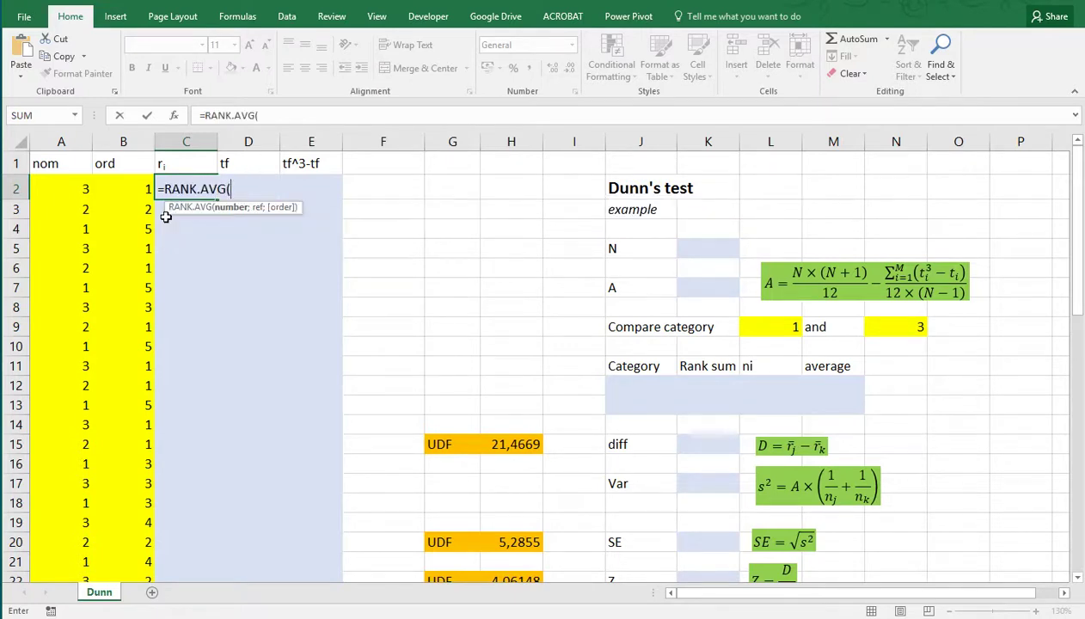
pyautogui.click(118, 189)
pyautogui.write(';')
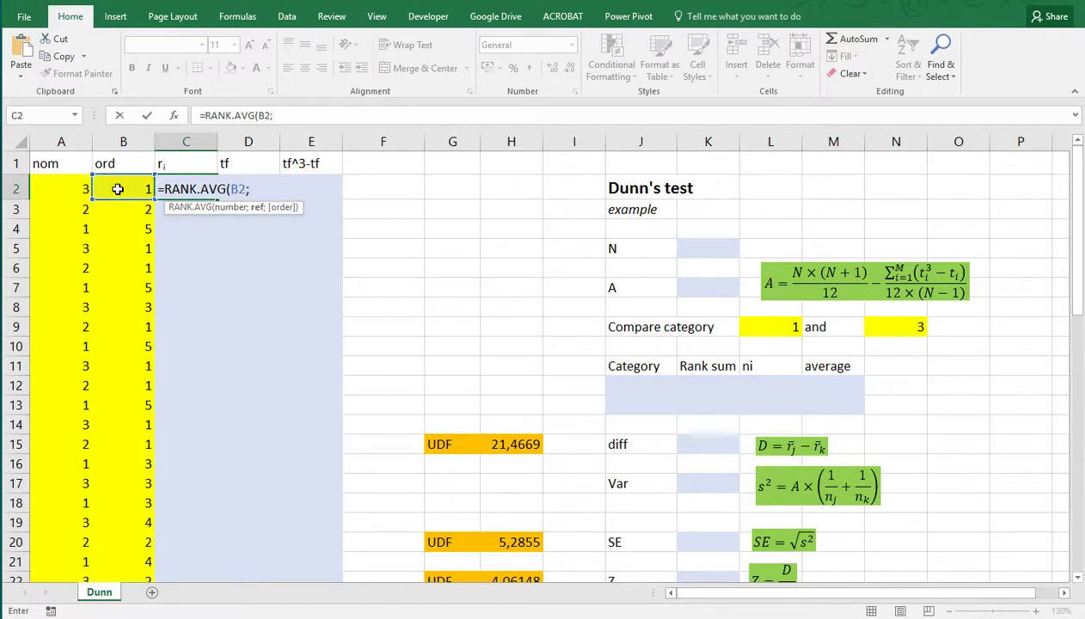
pyautogui.click(123, 141)
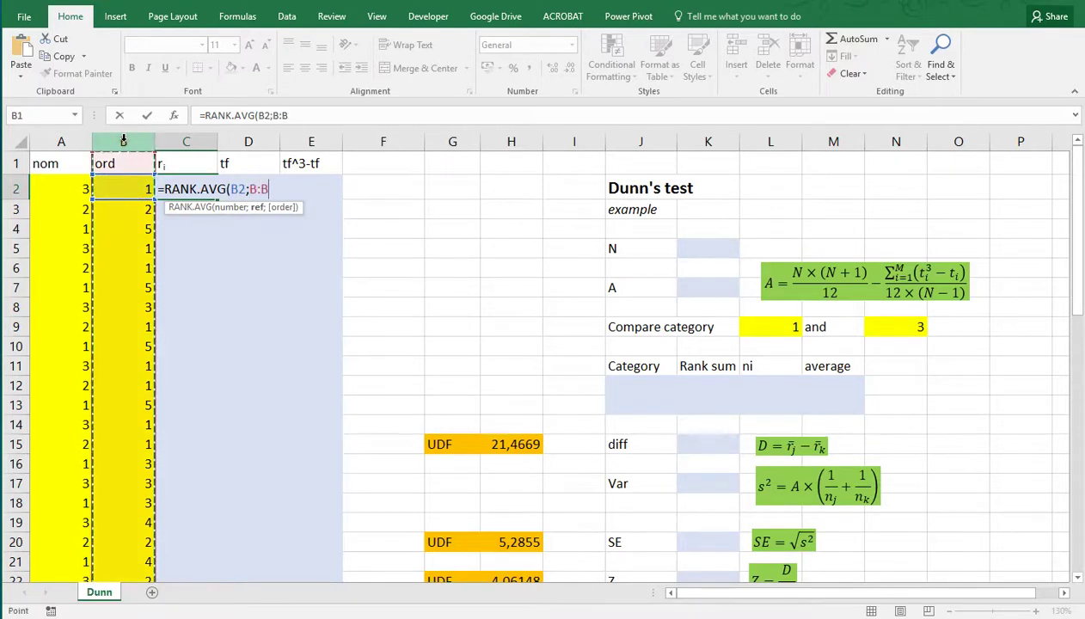
pyautogui.write(';1')
pyautogui.press('Return')
pyautogui.press('Up')
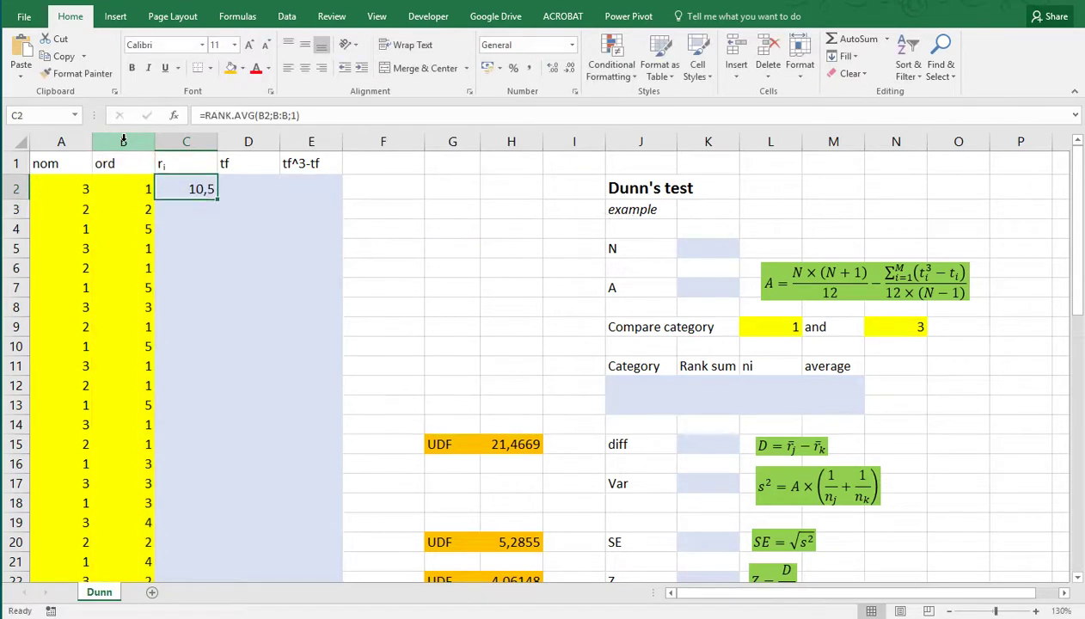
pyautogui.doubleClick(217, 200)
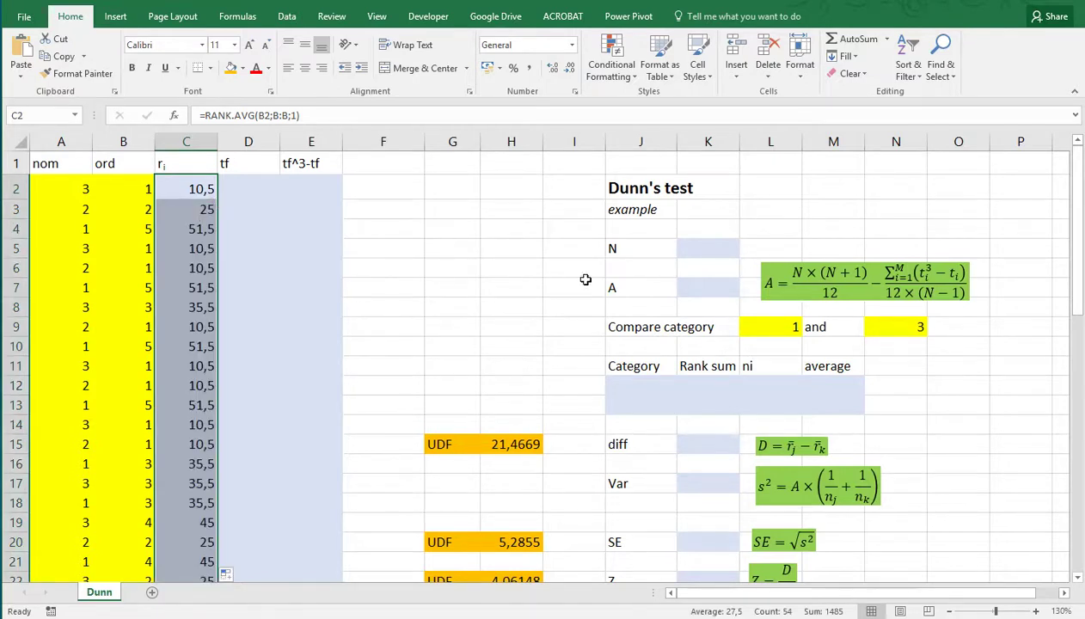
# Step: Calculate the sample size N in K5 by counting the ranks with =COUNT(C:C)
pyautogui.click(689, 250)
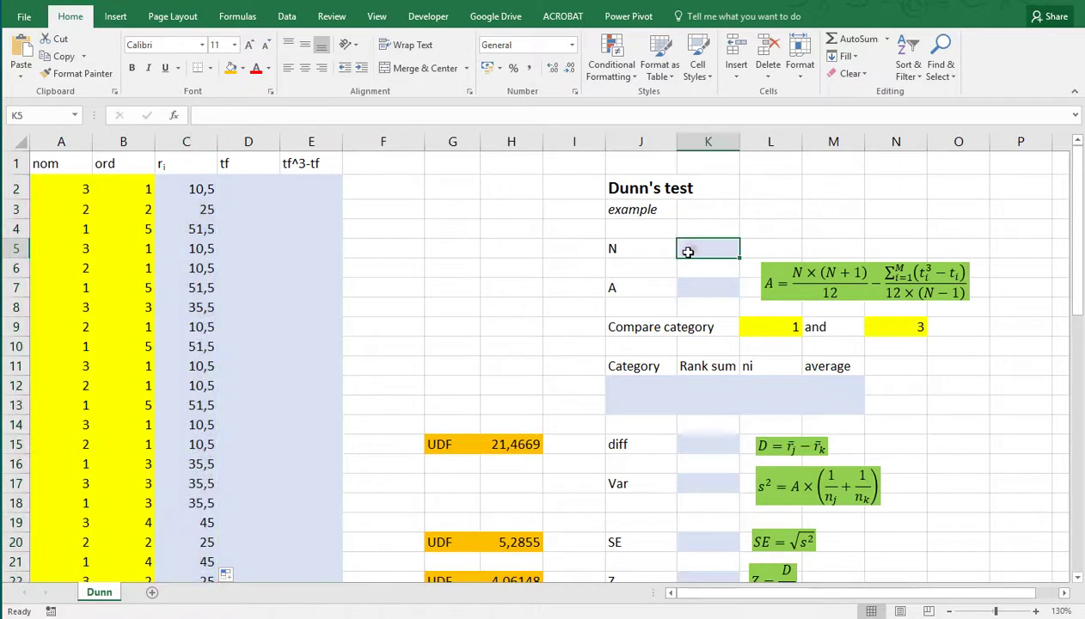
pyautogui.write('=')
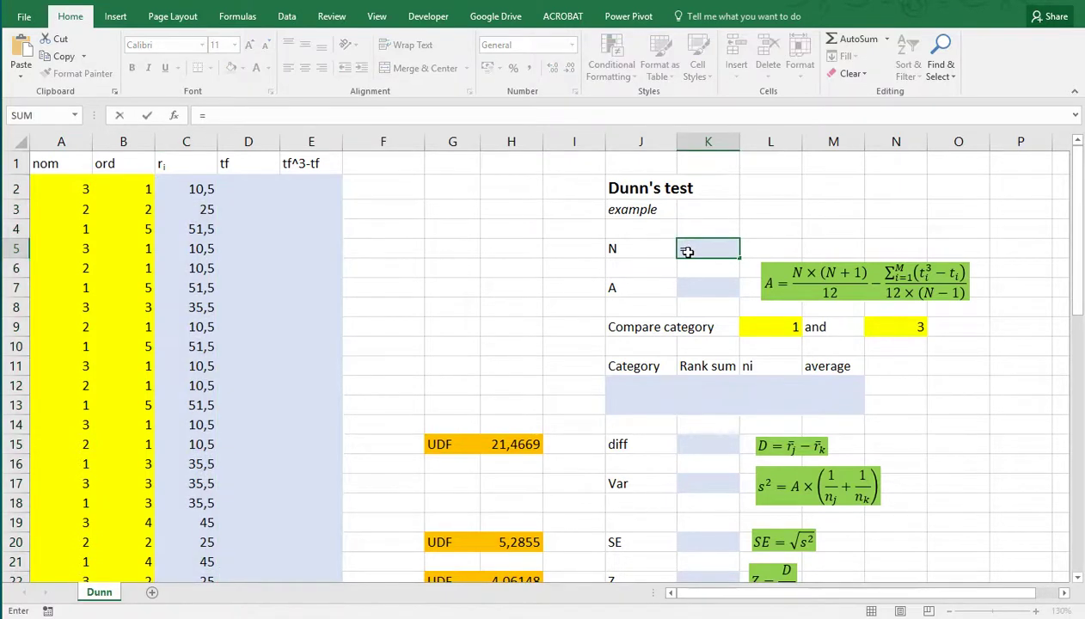
pyautogui.write('count(')
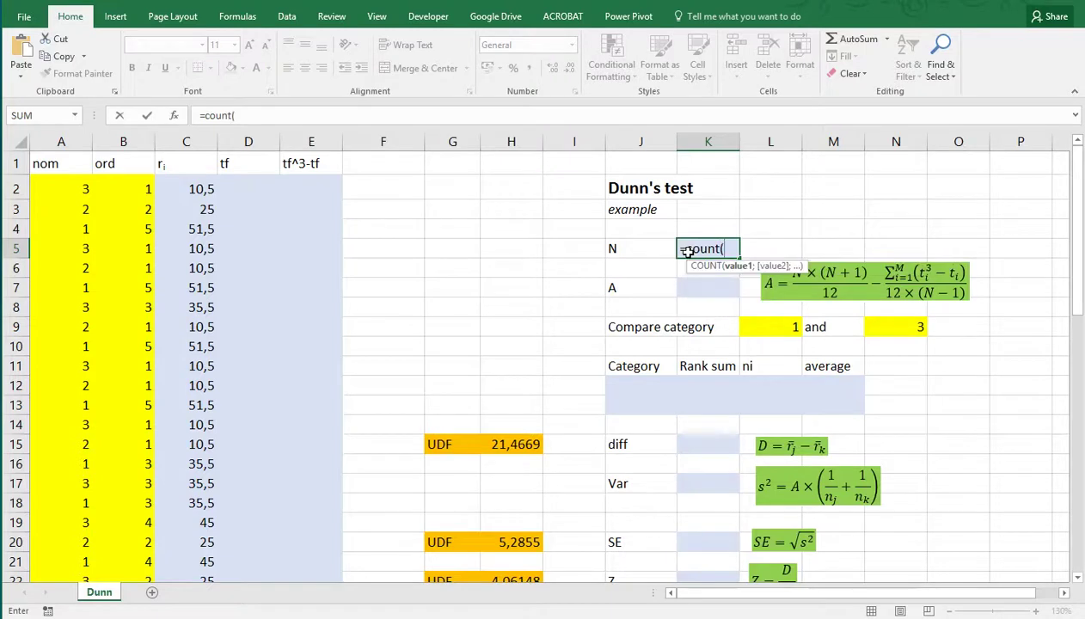
pyautogui.write('c:c')
pyautogui.press('Return')
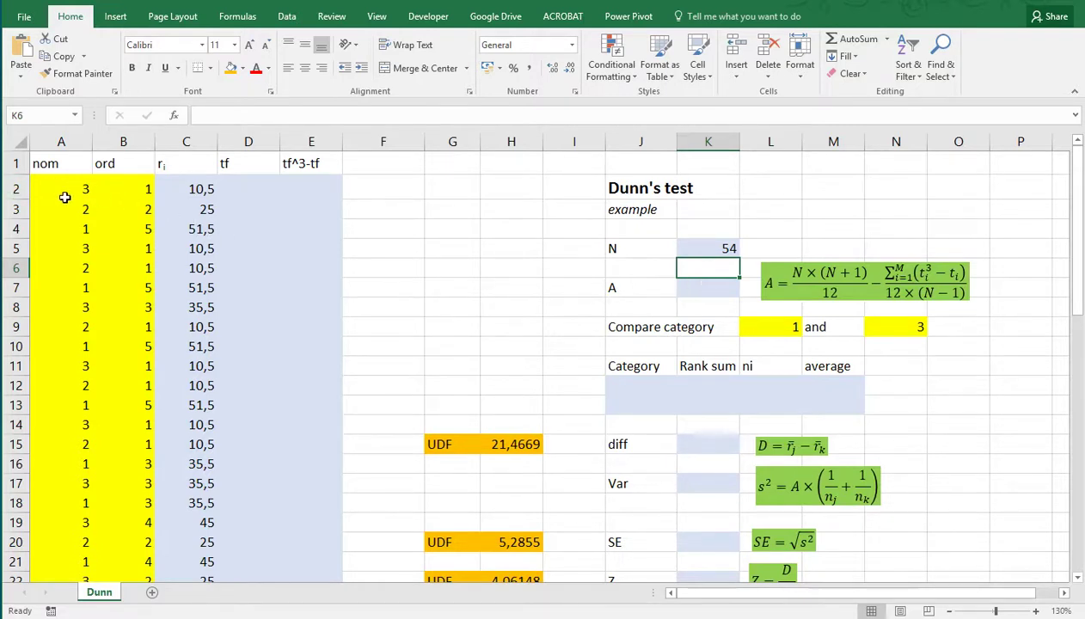
# Step: Count how often the first rank occurs by entering =COUNTIF(C:C;C2) in D2 of the tf column
pyautogui.click(695, 290)
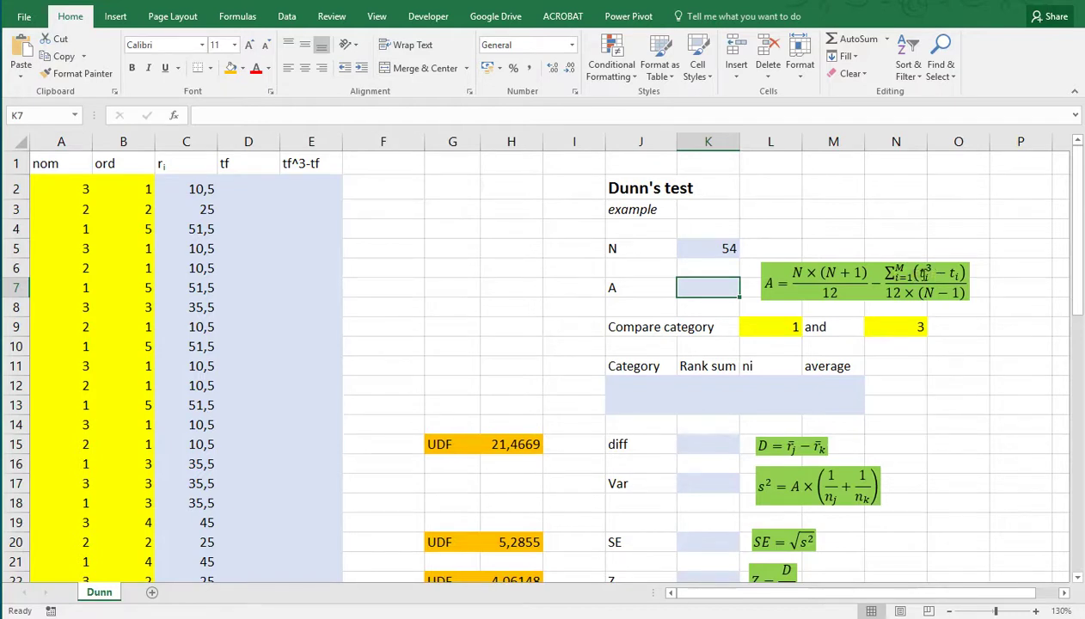
pyautogui.click(253, 190)
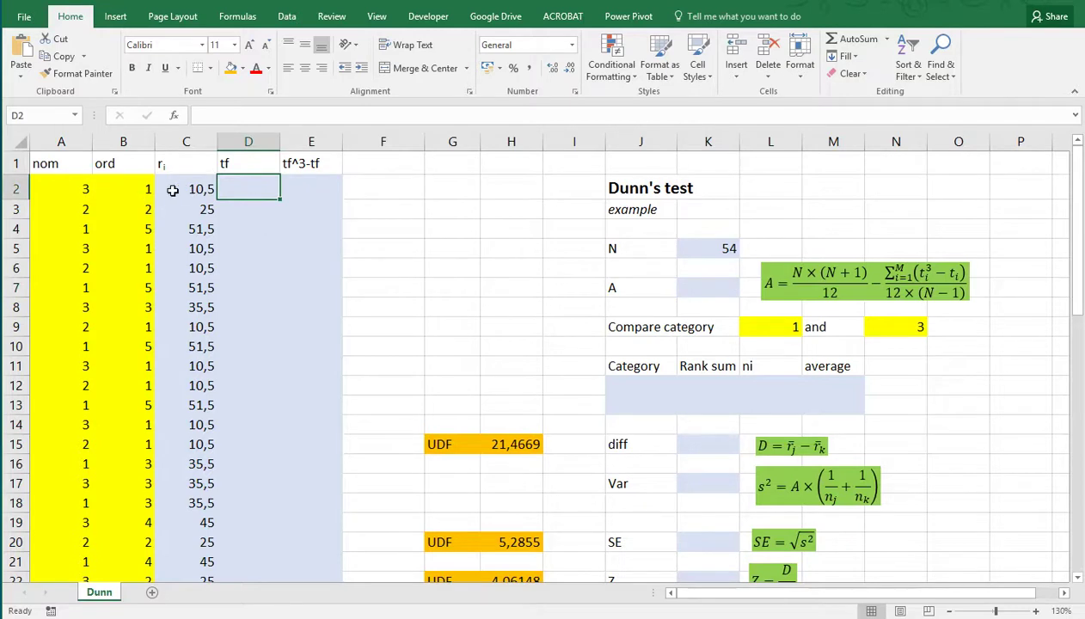
pyautogui.write('=c')
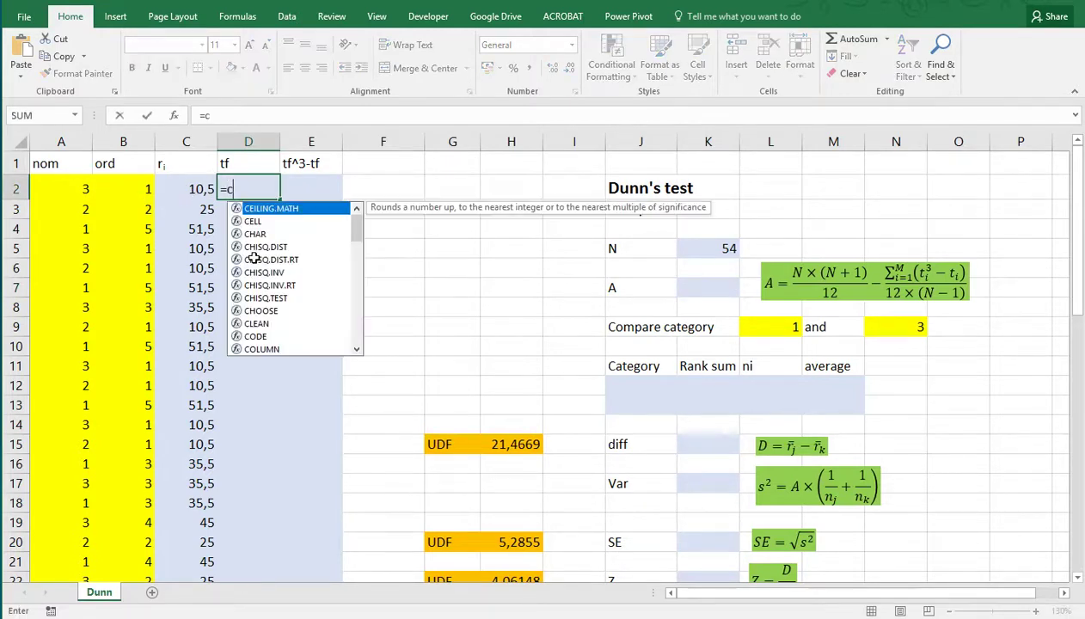
pyautogui.write('ountif')
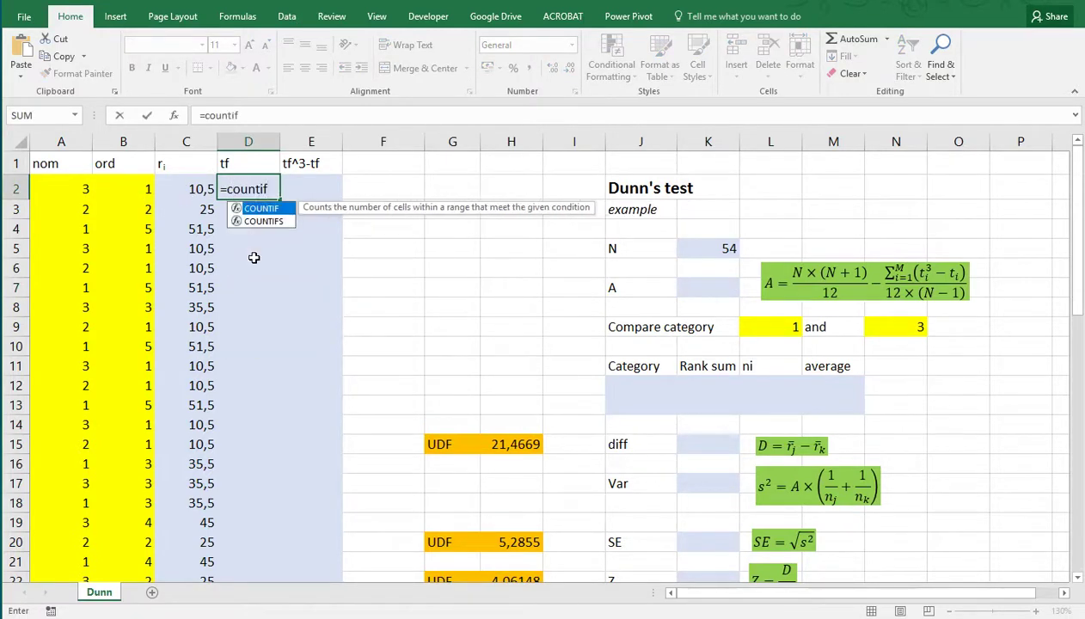
pyautogui.write('(')
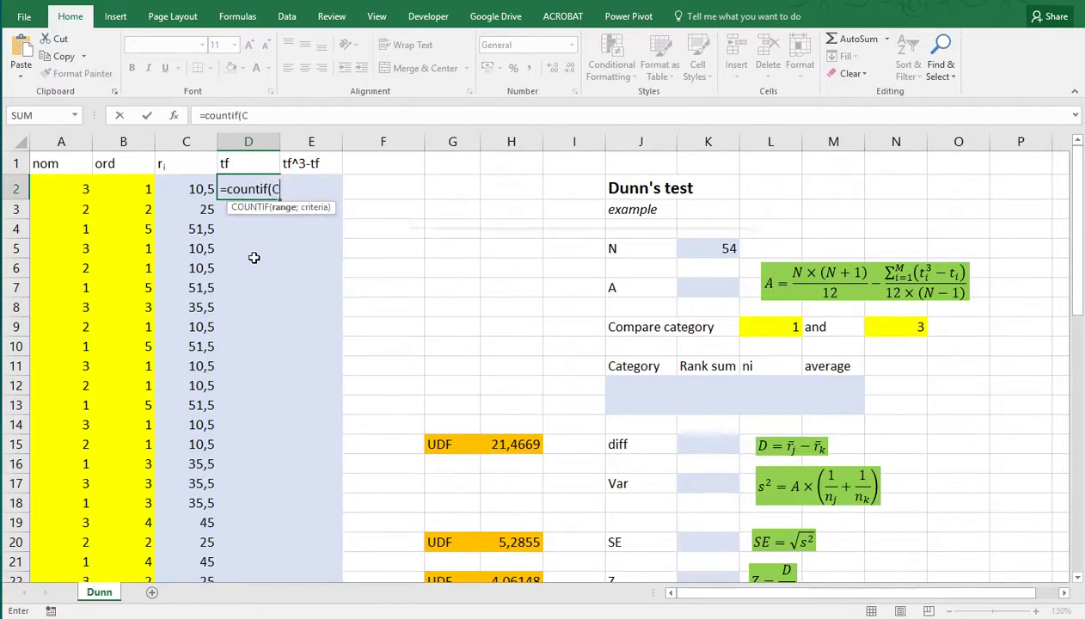
pyautogui.write('C:C;C2')
pyautogui.press('Return')
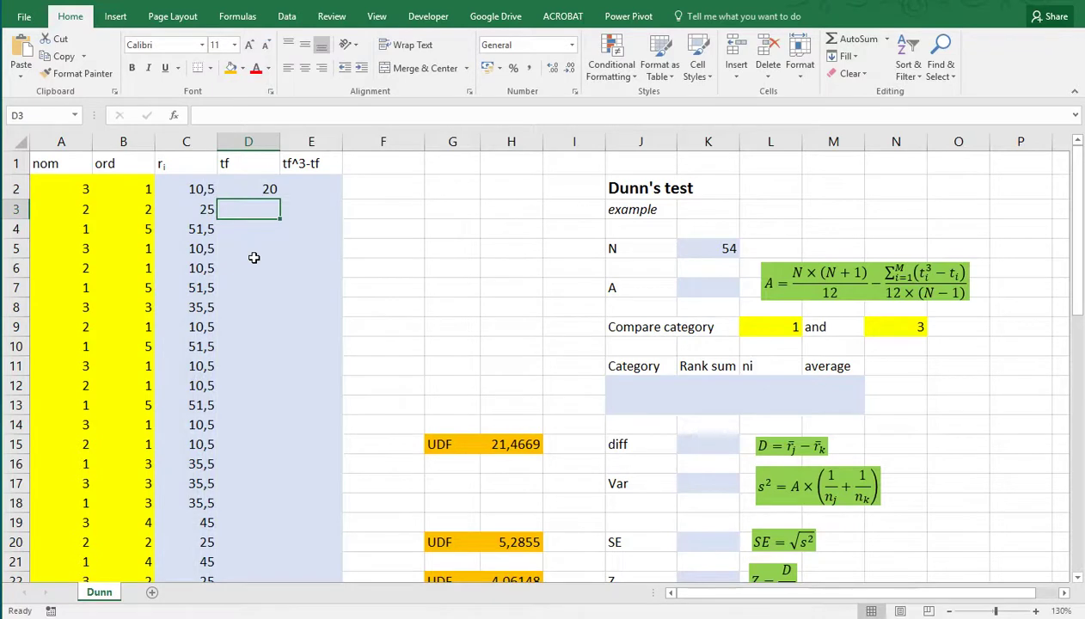
# Step: Write a check in D3 for whether its rank already occurred above, using =COUNTIF(C2:C2;C3)>0
pyautogui.press('Left')
pyautogui.press('Up')
pyautogui.press('Down')
pyautogui.press('Up')
pyautogui.press('Down')
pyautogui.press('Right')
pyautogui.write('=c')
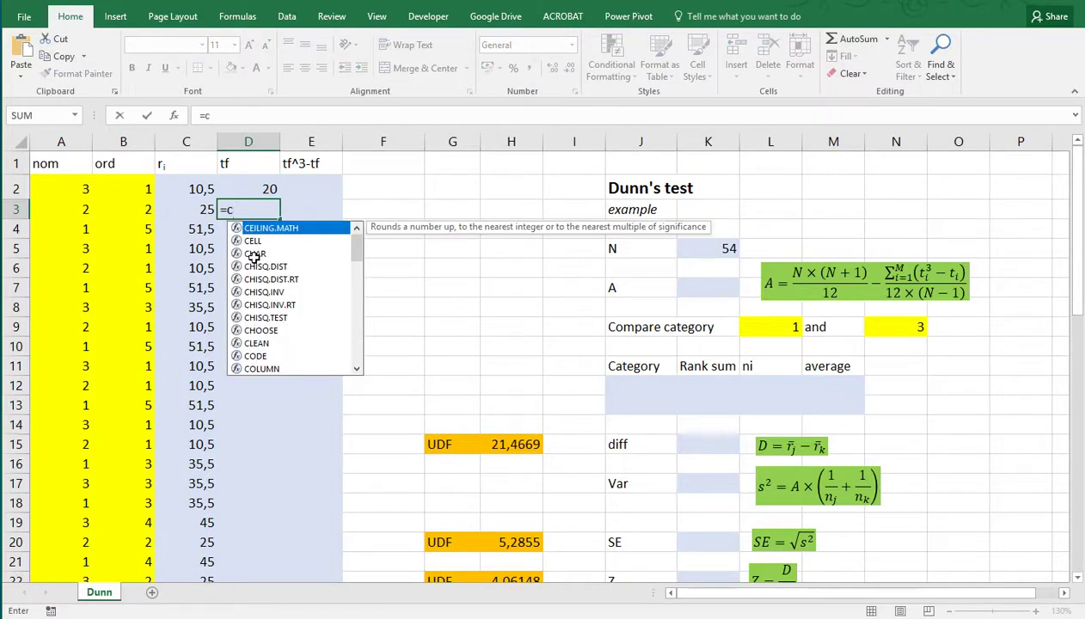
pyautogui.write('ountif')
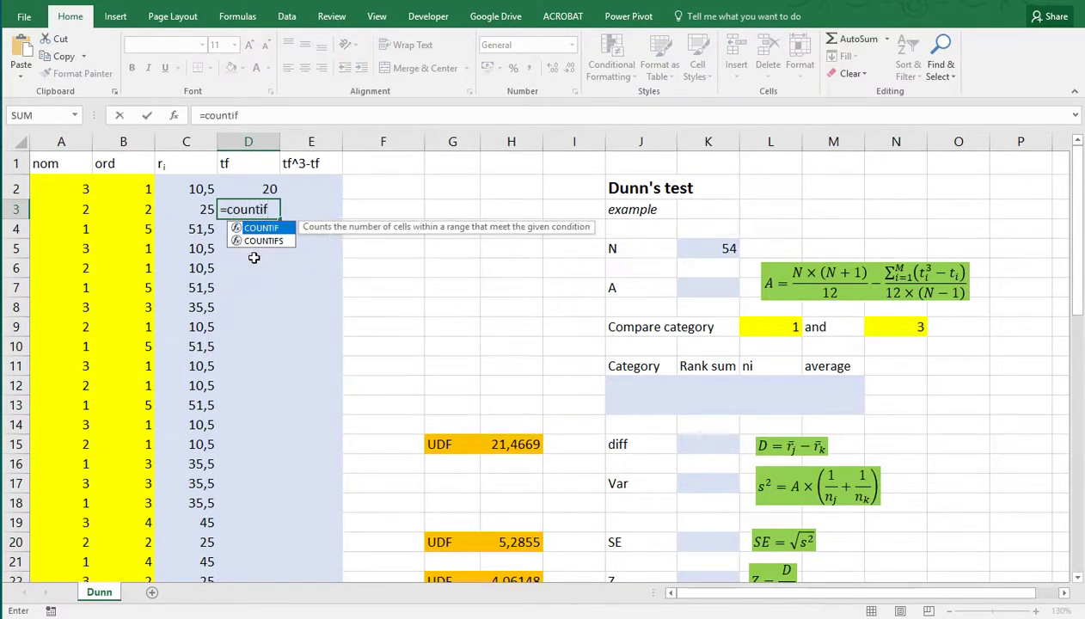
pyautogui.write('(')
pyautogui.press('Up')
pyautogui.press('Left')
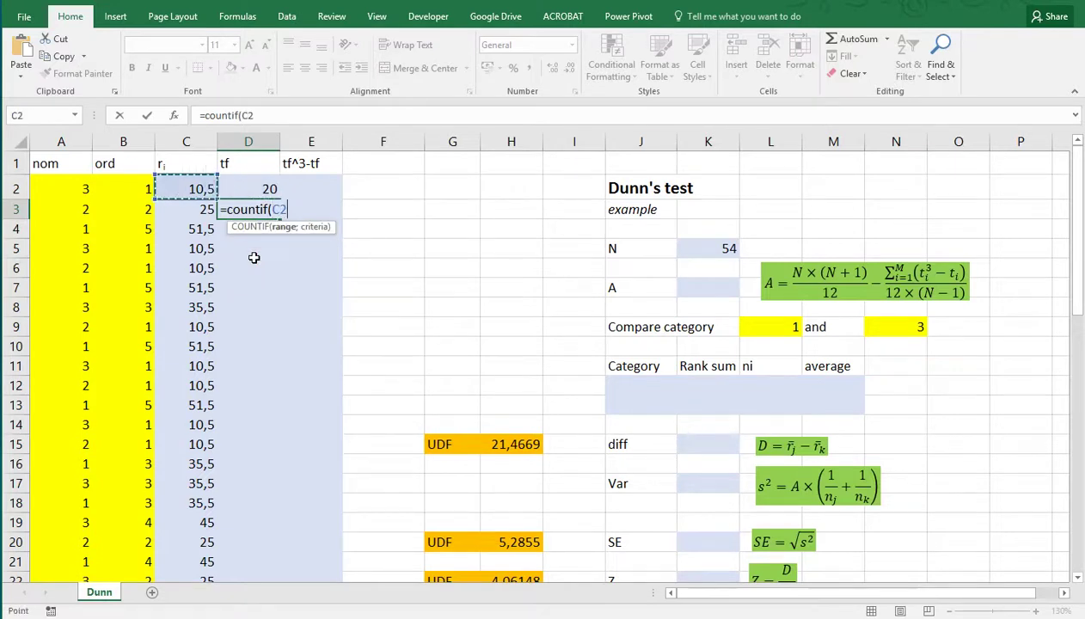
pyautogui.press('F8')
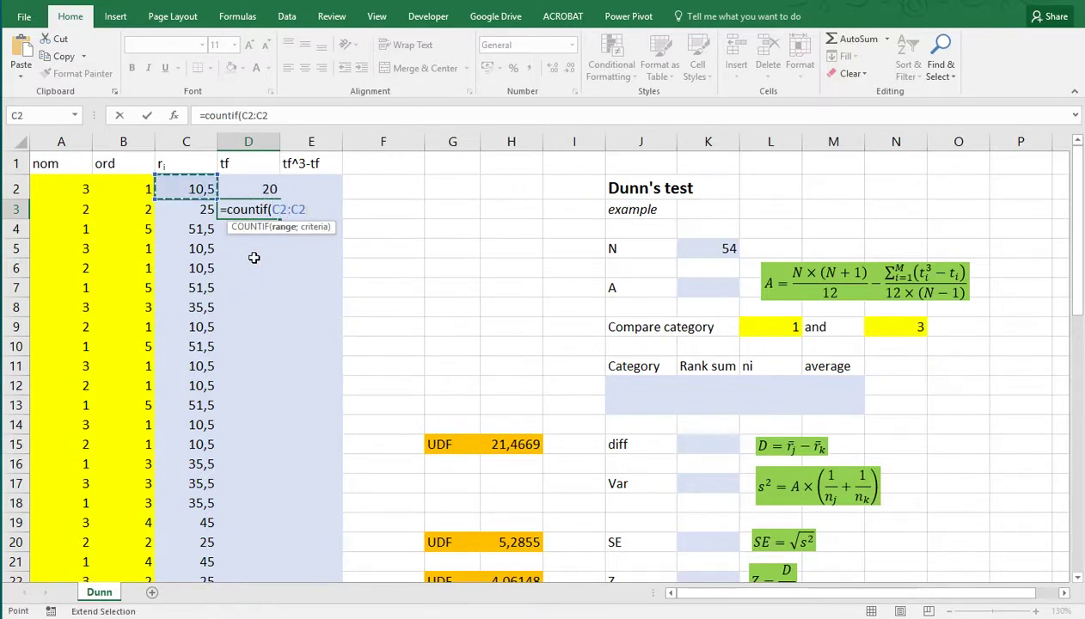
pyautogui.write(';')
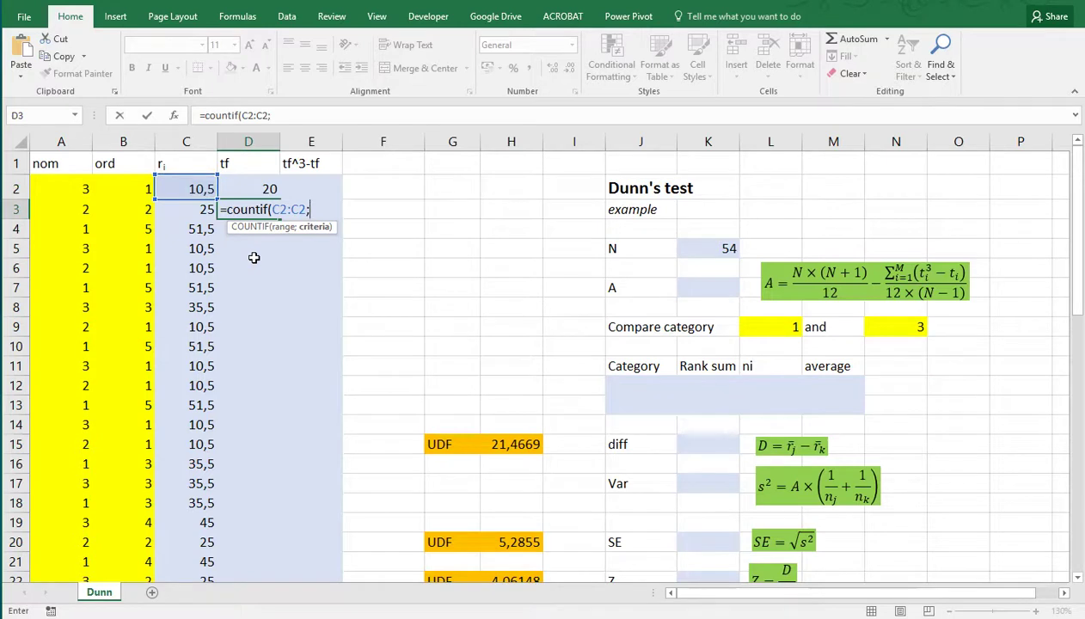
pyautogui.press('Left')
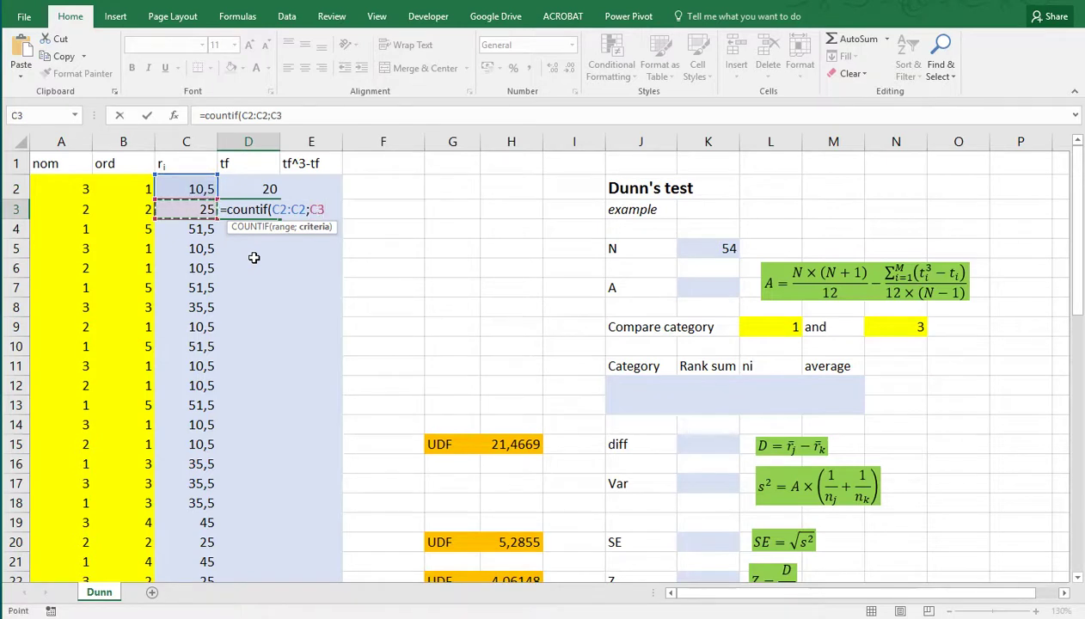
pyautogui.write(')')
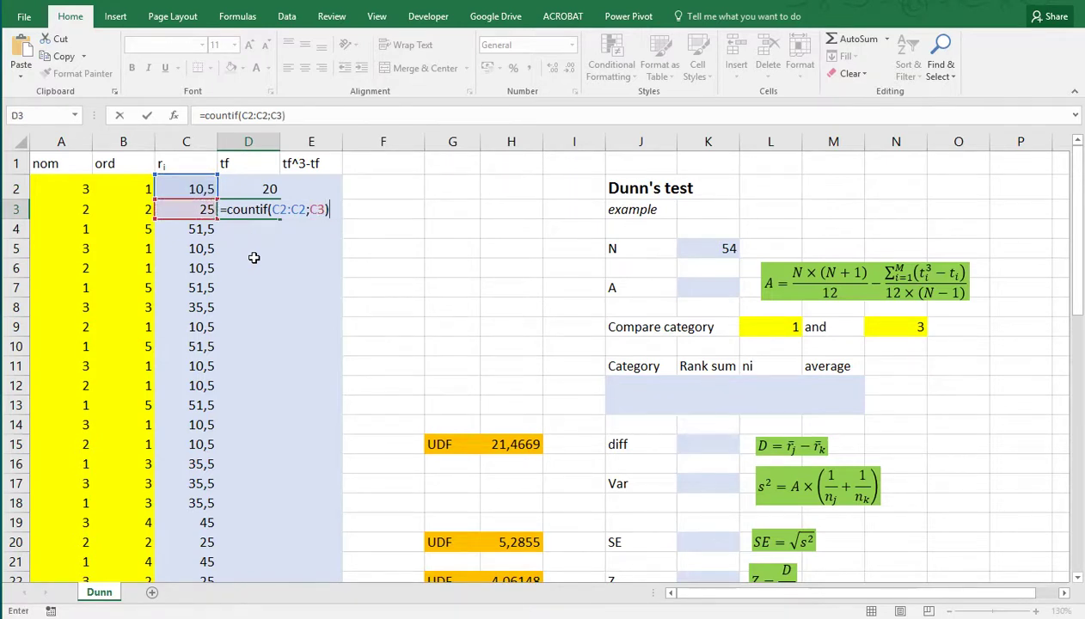
pyautogui.write('>0')
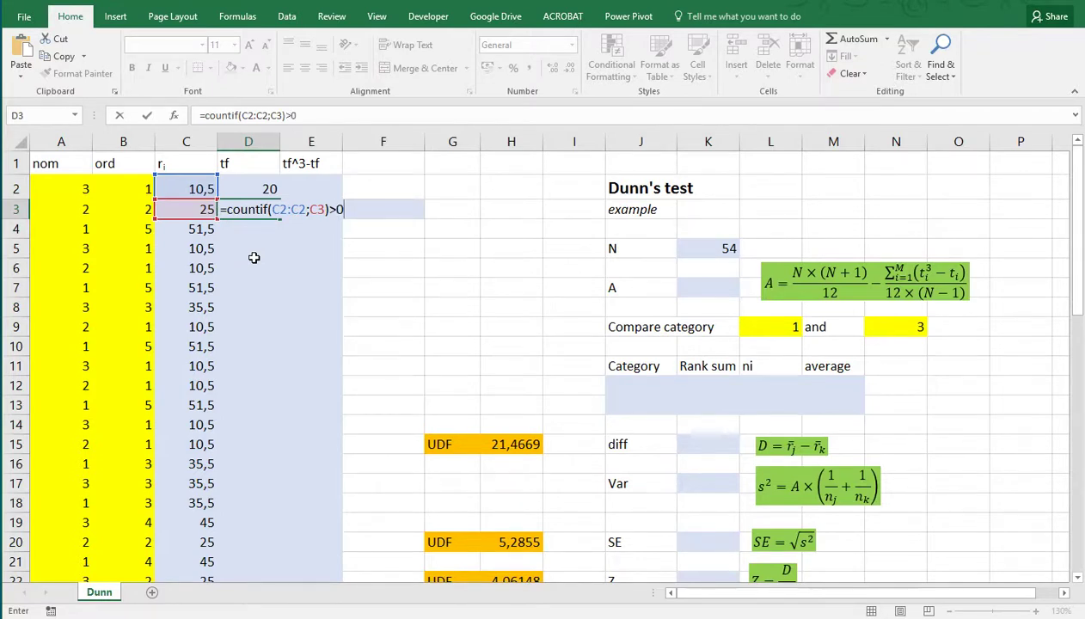
# Step: Wrap the D3 check in an IF that counts the rank when true and otherwise stays blank: =IF(COUNTIF(C2:C2;C3)>0;COUNTIF(C:C;C3);"")
pyautogui.click(227, 210)
pyautogui.write('IF(')
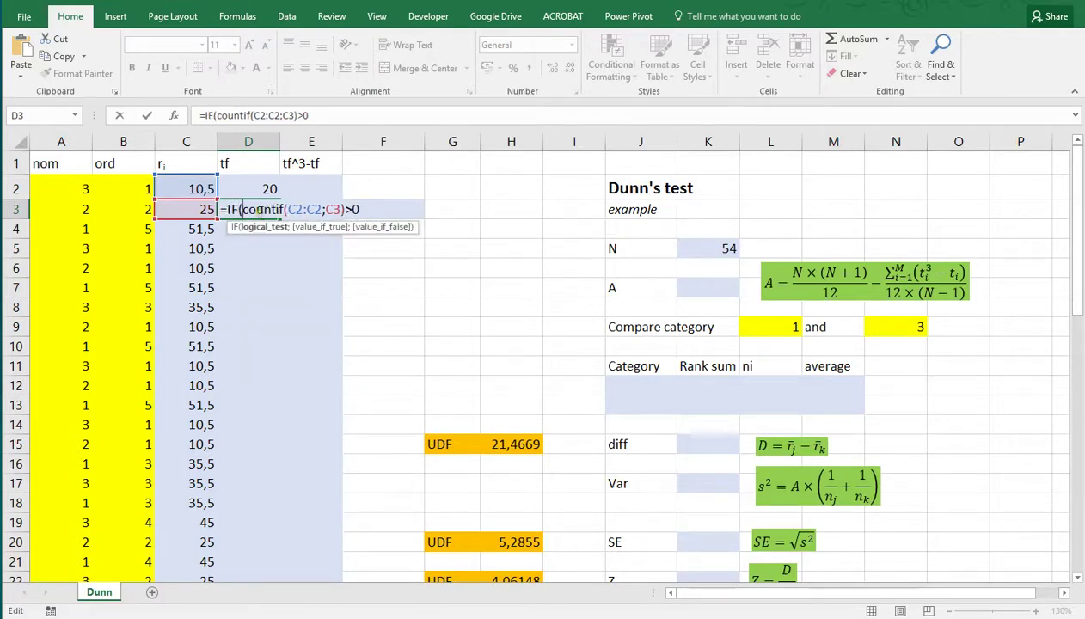
pyautogui.click(374, 210)
pyautogui.write(';')
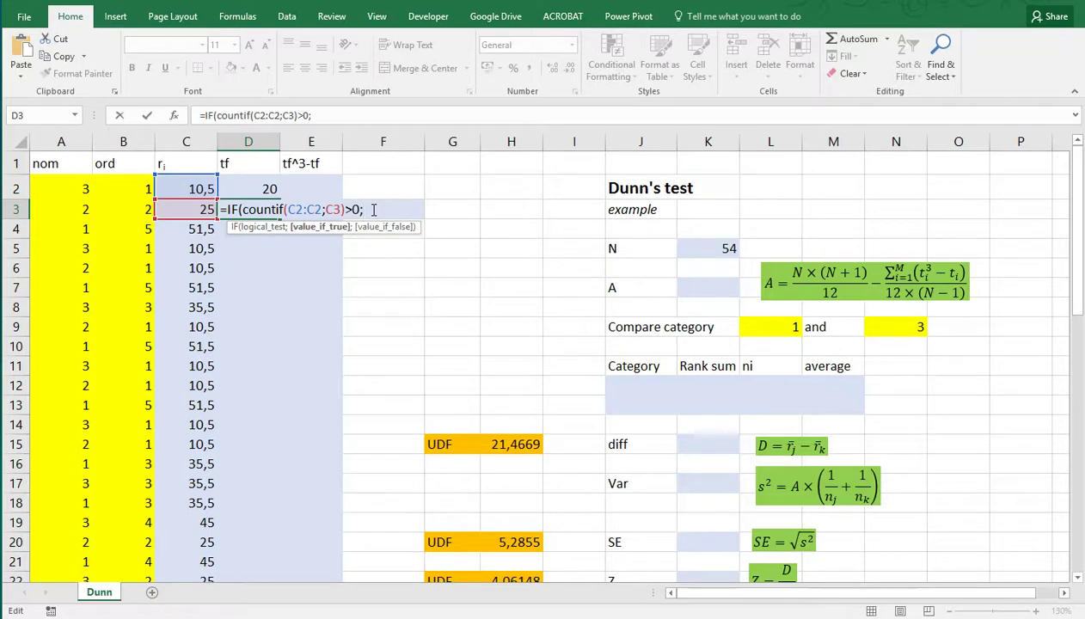
pyautogui.write('countif(')
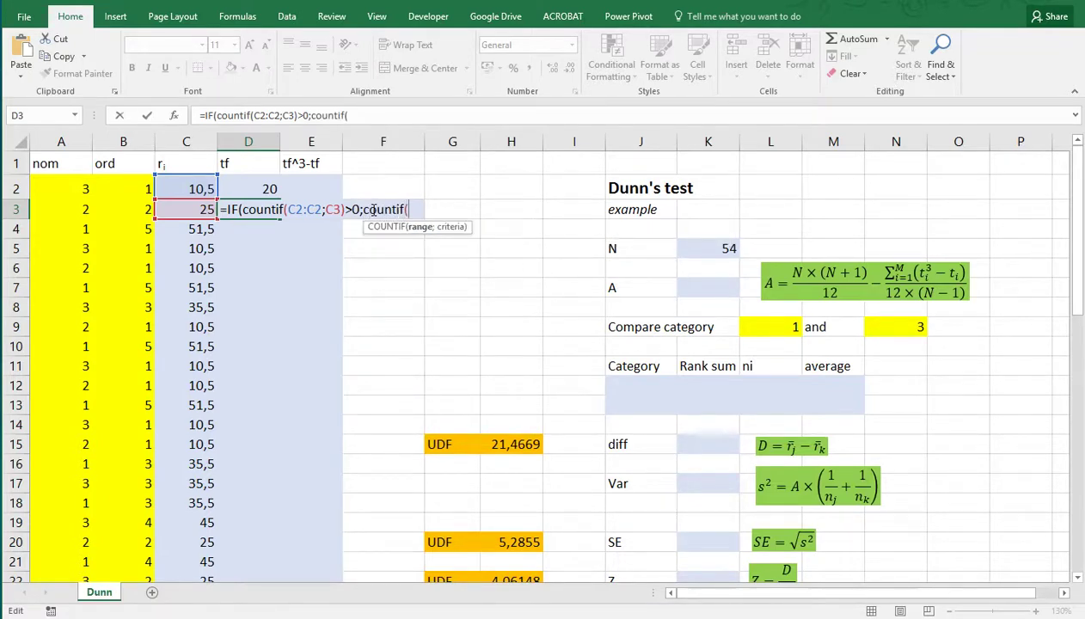
pyautogui.write('C:C;')
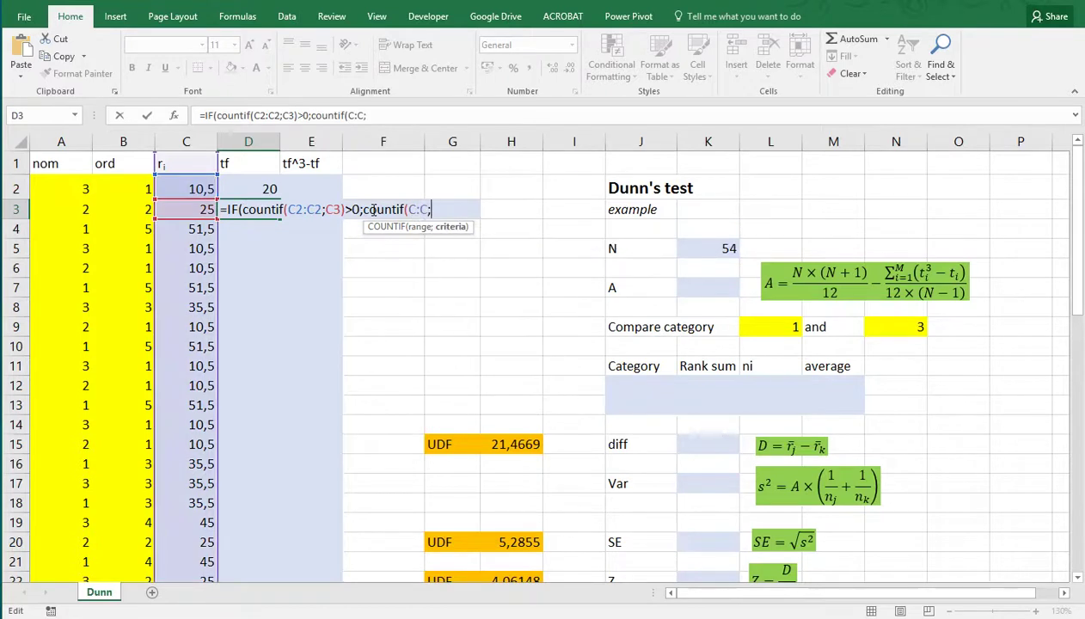
pyautogui.click(197, 209)
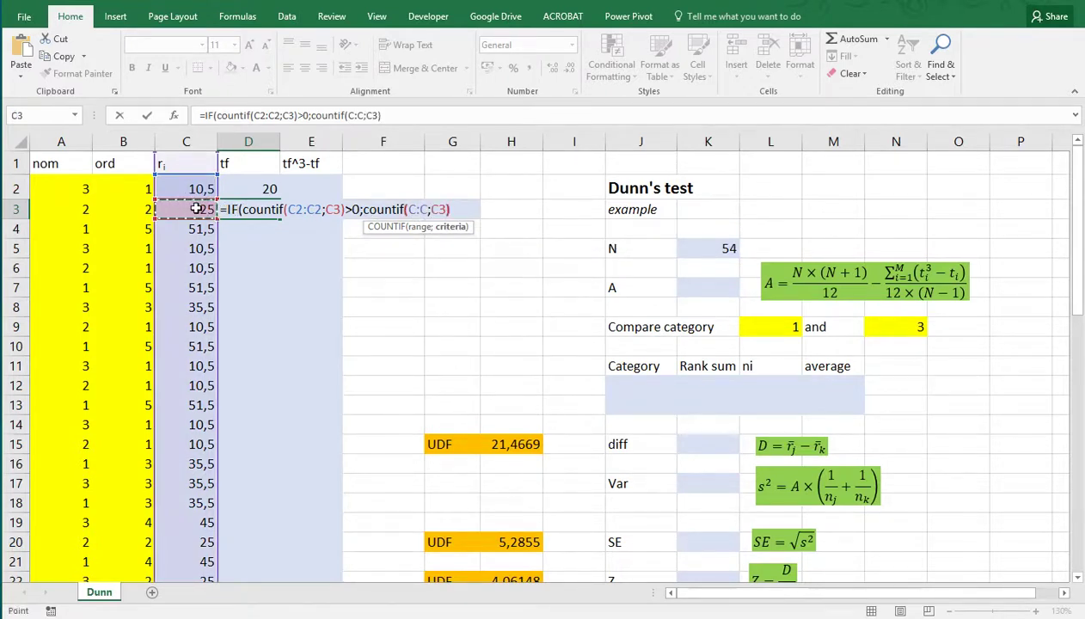
pyautogui.write(');""')
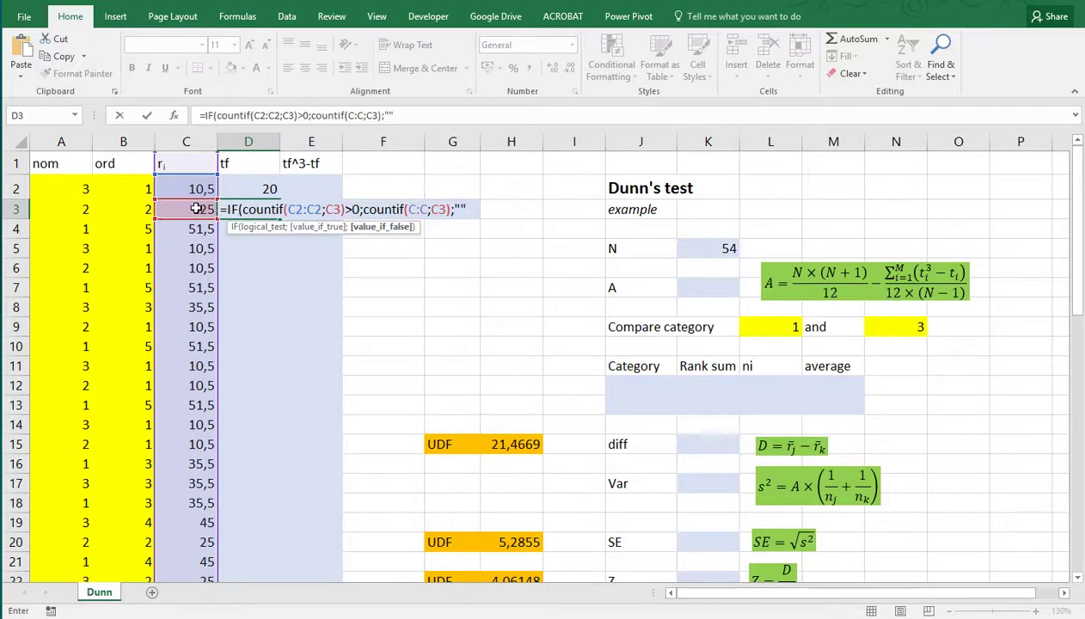
pyautogui.write(')')
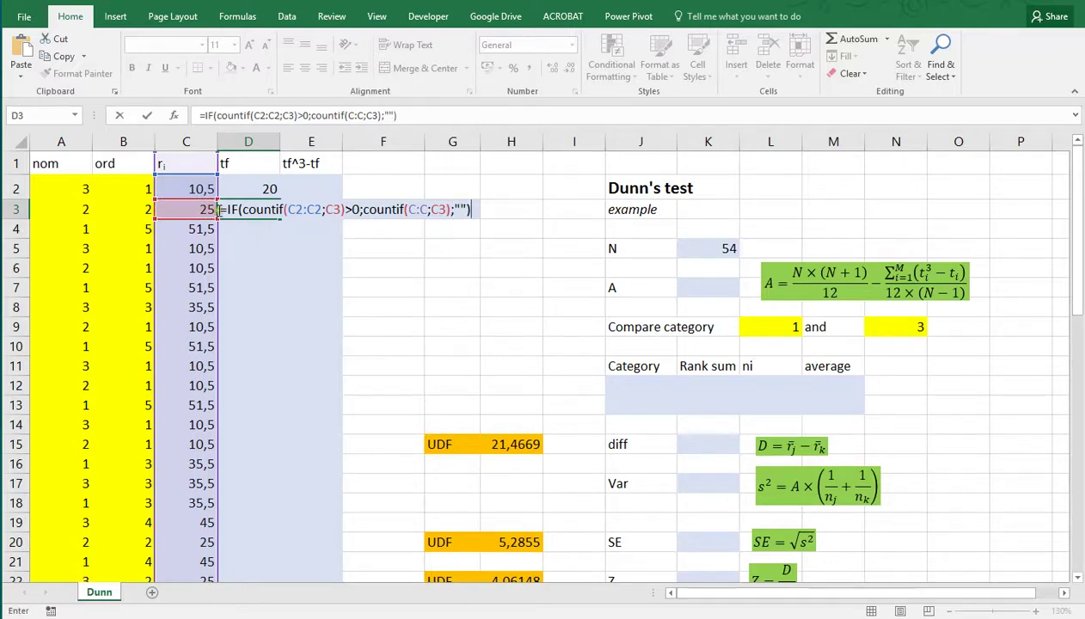
# Step: Make the start of the first COUNTIF range in D3 absolute as $C$2 and enter the formula
pyautogui.click(294, 209)
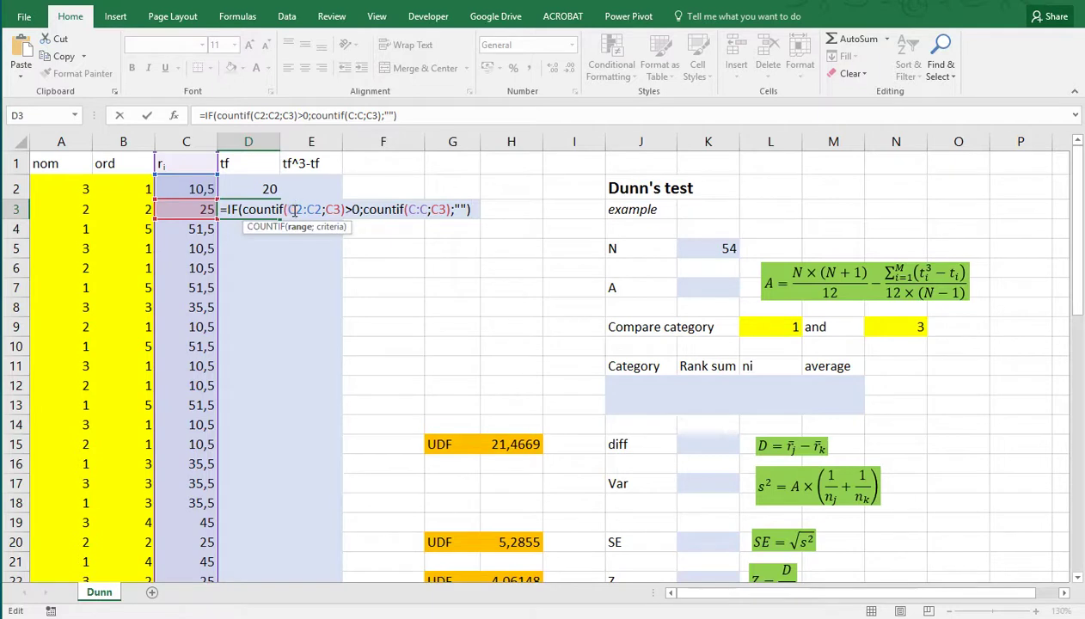
pyautogui.press('F4')
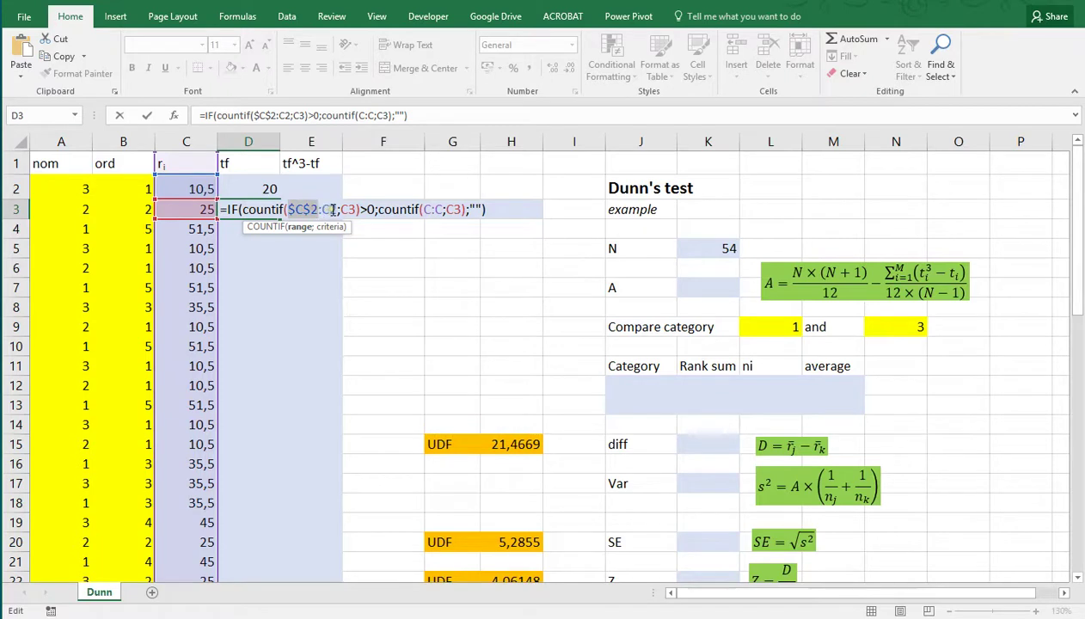
pyautogui.hotkey('ctrl', 'Return')
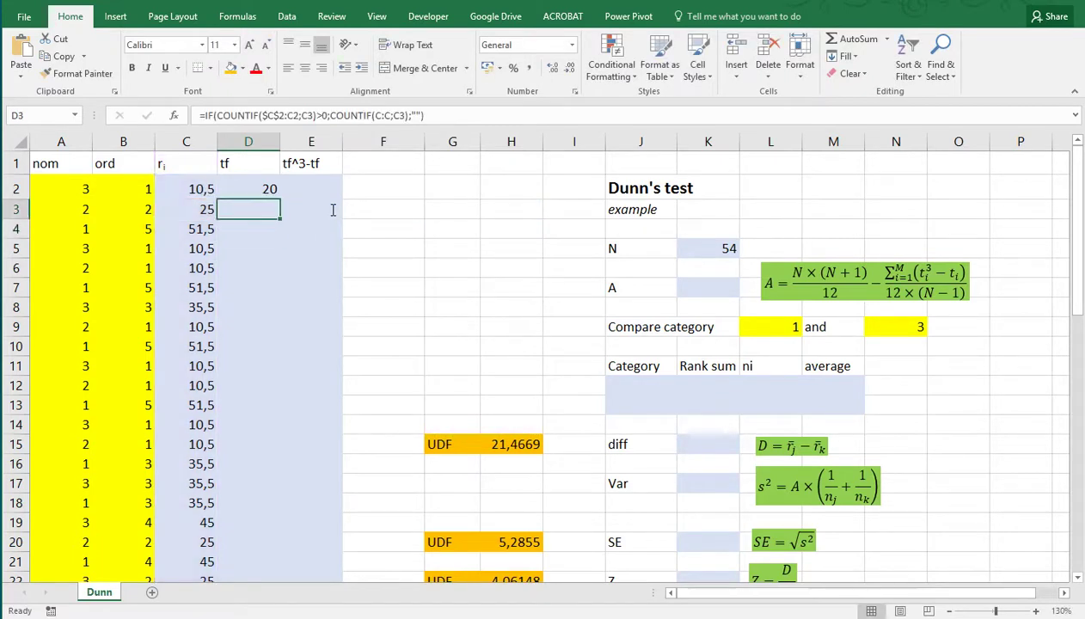
# Step: Change the D3 condition from >0 to =0 and fill the formula down the tf column to the last data row
pyautogui.doubleClick(266, 213)
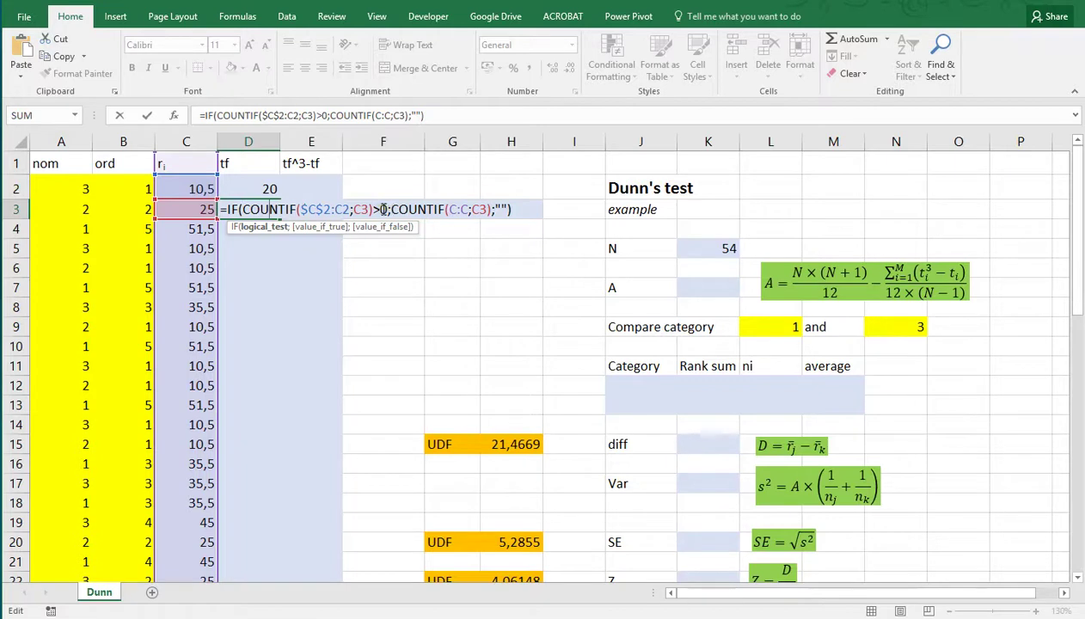
pyautogui.click(389, 209)
pyautogui.moveTo(372, 209); pyautogui.dragTo(380, 210)
pyautogui.write('=')
pyautogui.press('Return')
pyautogui.press('Up')
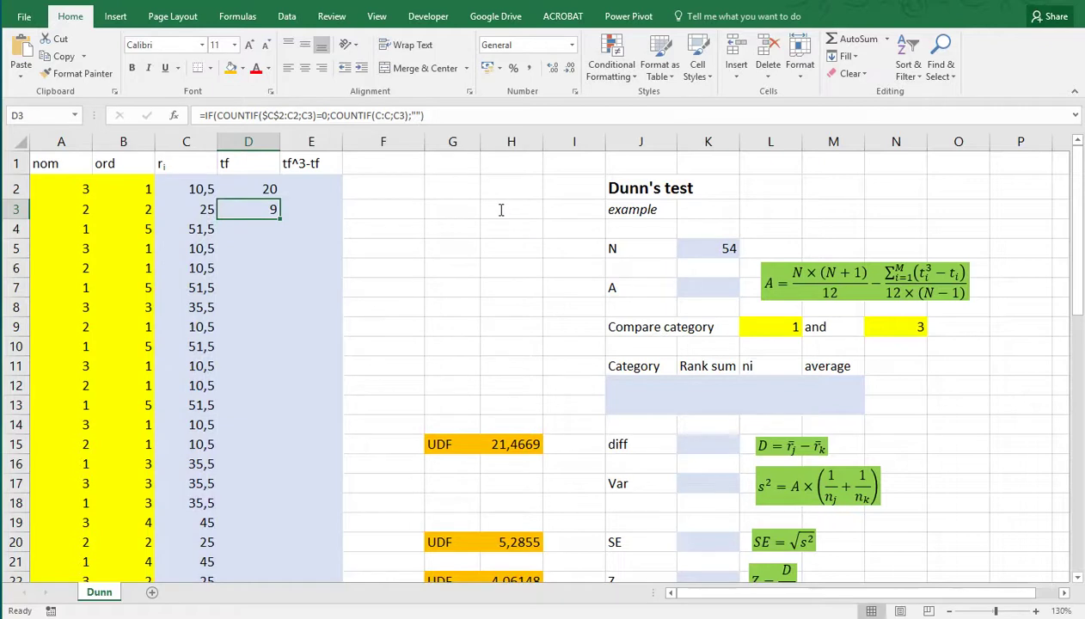
pyautogui.doubleClick(280, 219)
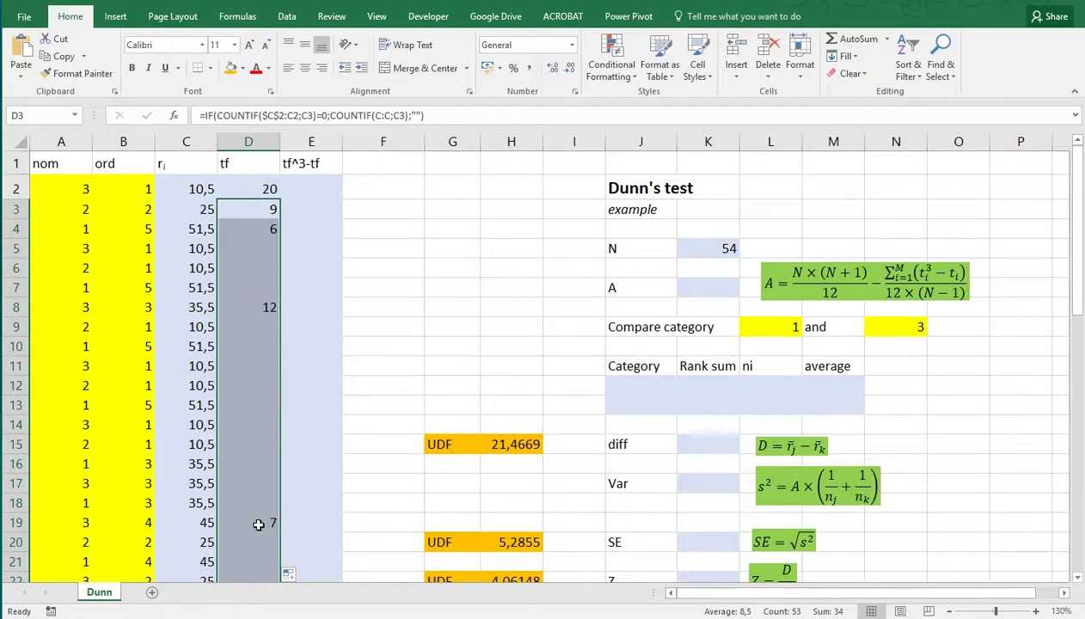
# Step: Calculate tf^3-tf in E2 with =IF(D2="";"";D2^3-D2) and fill it down column E to the last data row
pyautogui.click(297, 190)
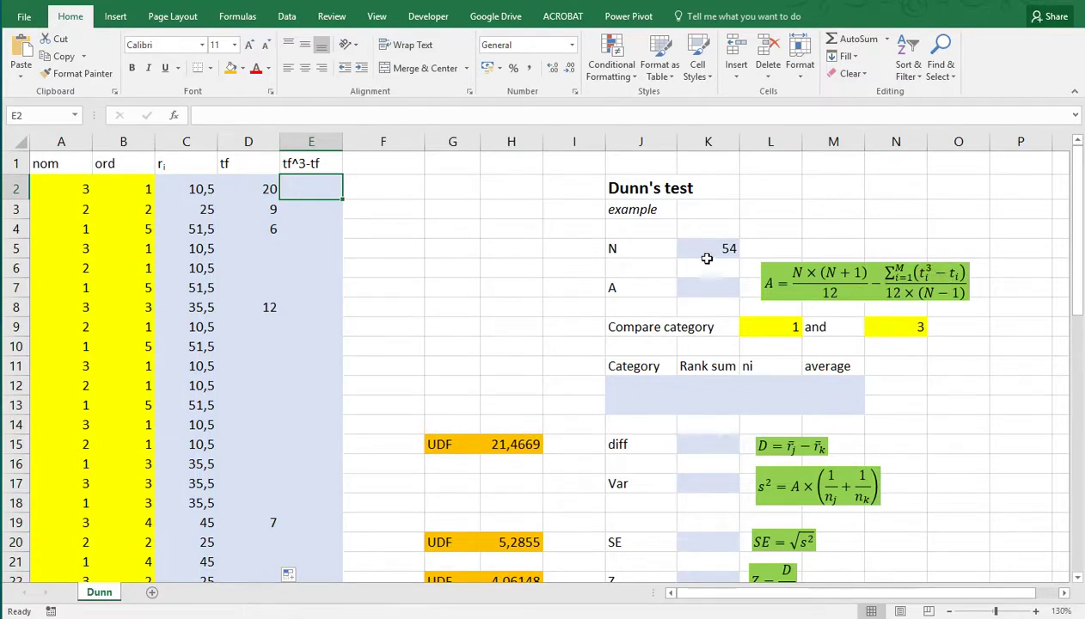
pyautogui.click(313, 192)
pyautogui.write('=if(')
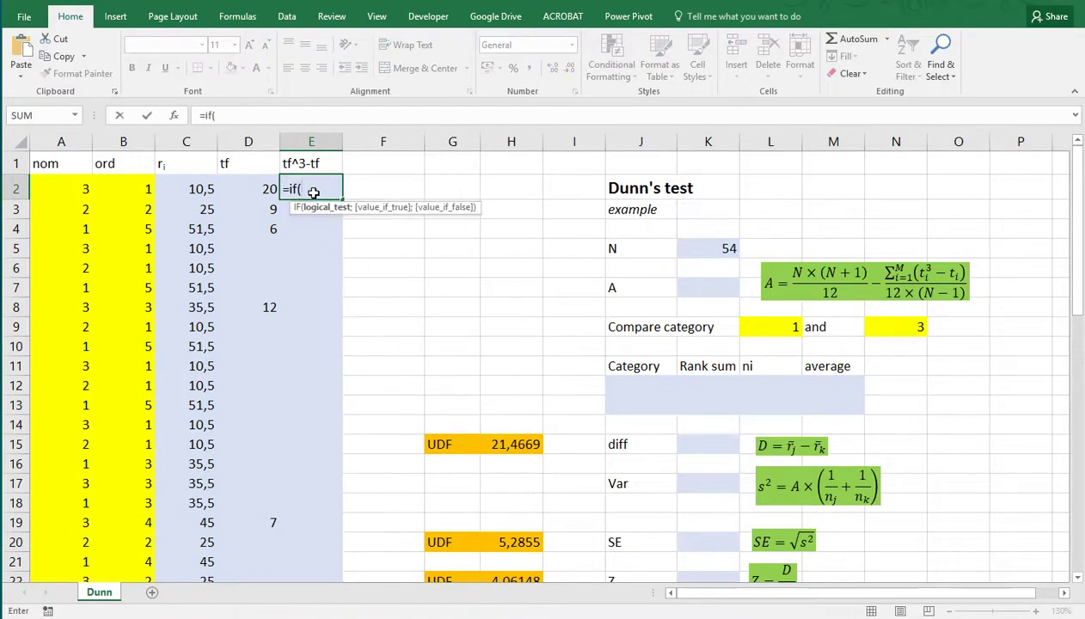
pyautogui.press('Left')
pyautogui.write('=""')
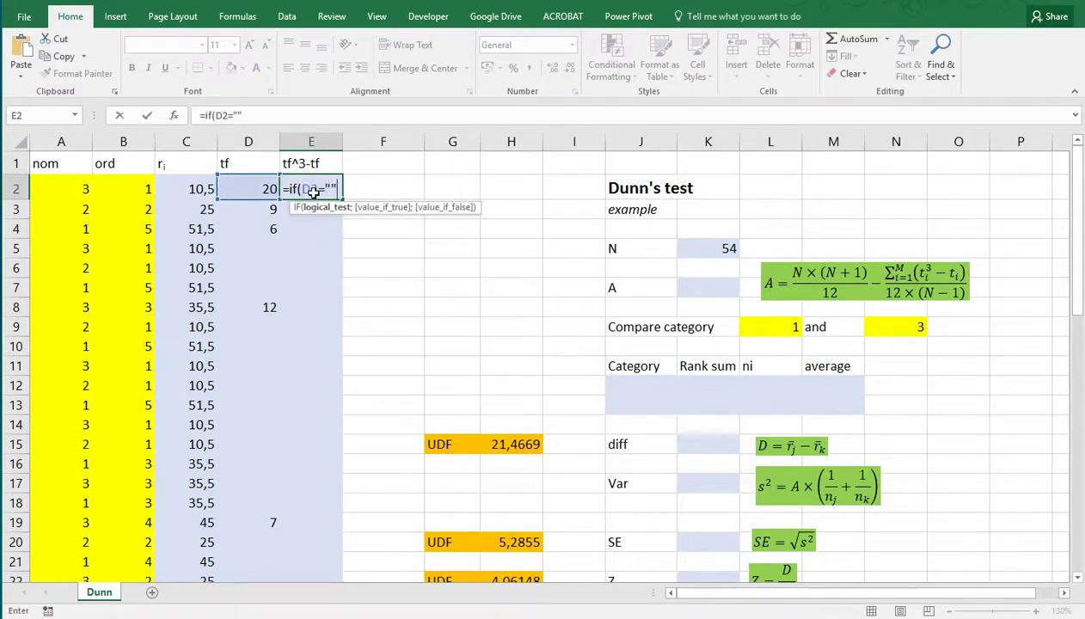
pyautogui.write(';')
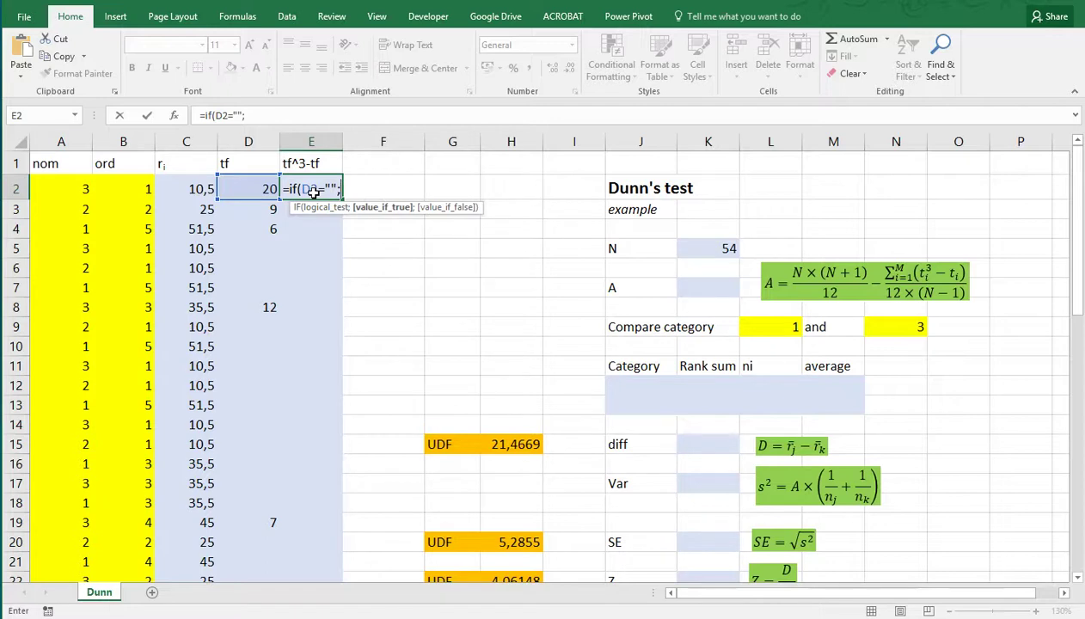
pyautogui.write('"";')
pyautogui.press('Left')
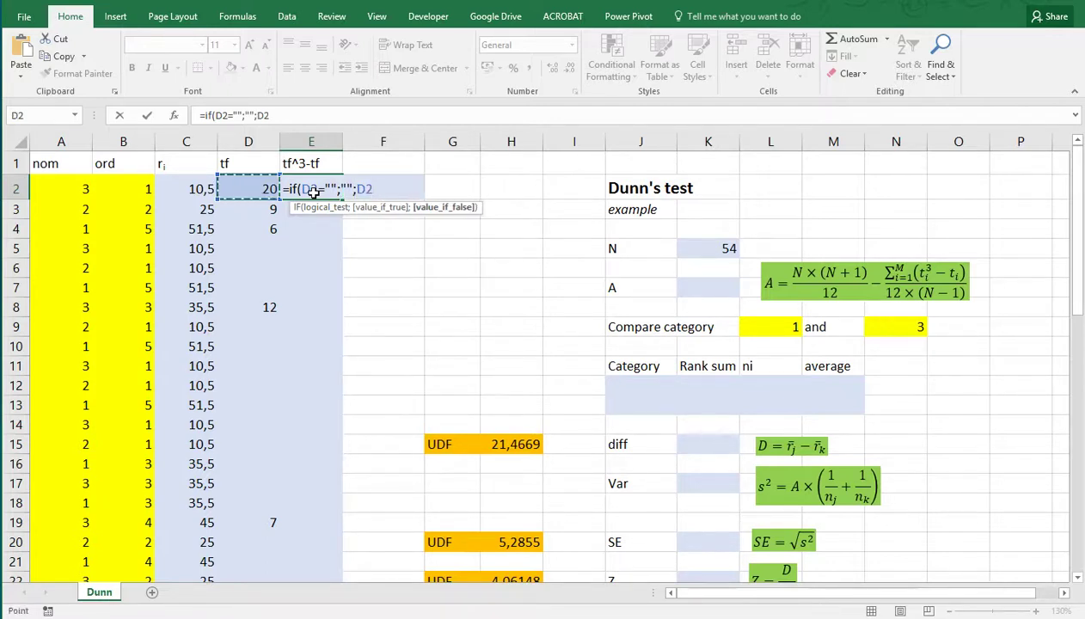
pyautogui.write('^2-')
pyautogui.press('Left')
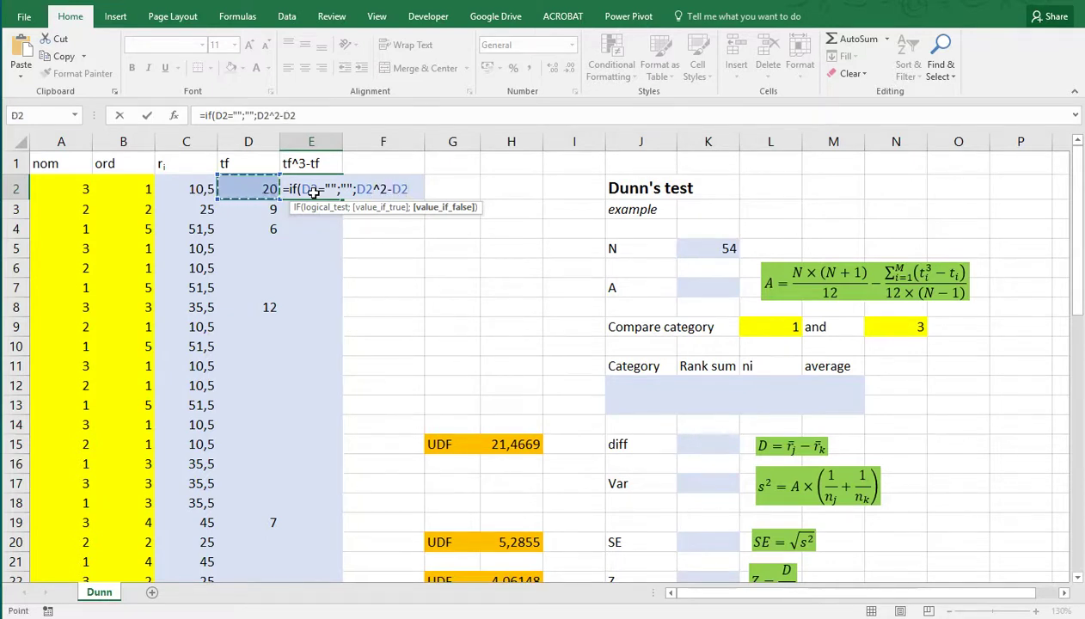
pyautogui.write(')')
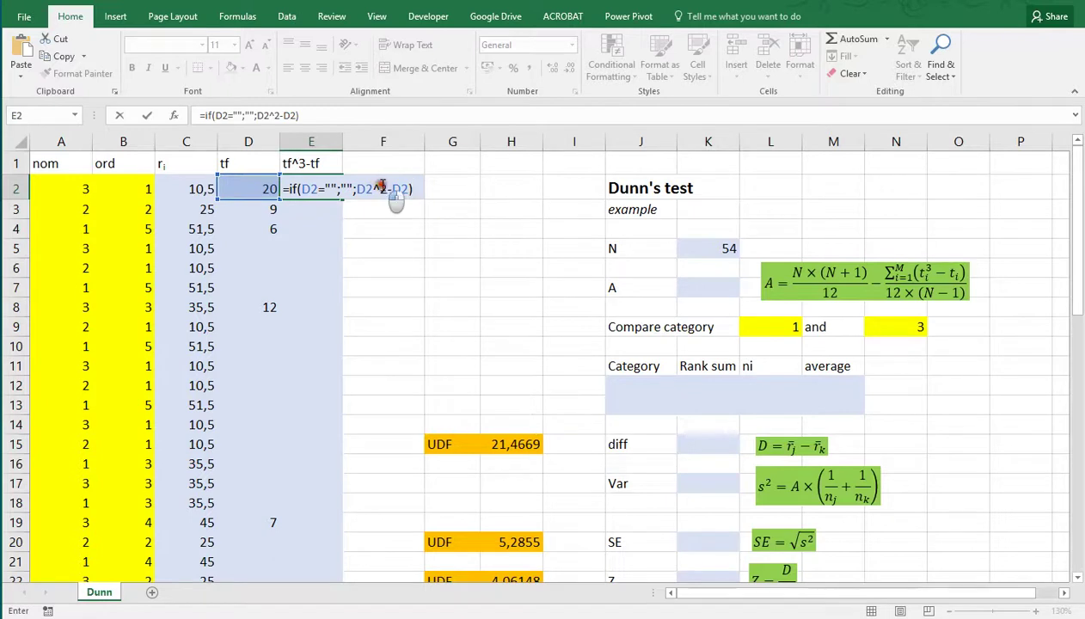
pyautogui.click(385, 187)
pyautogui.write('3')
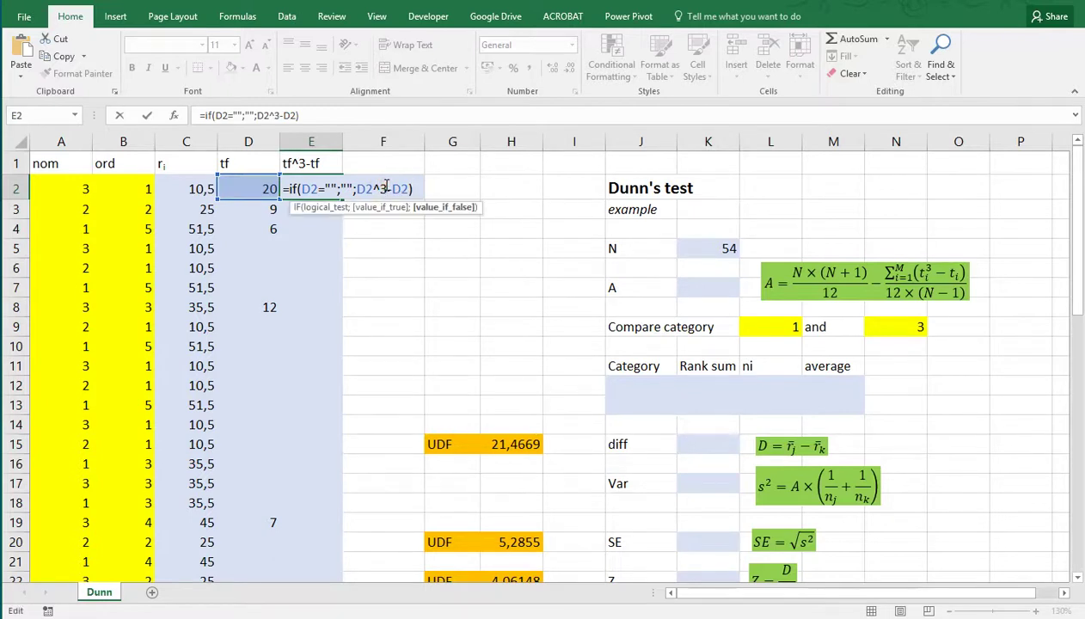
pyautogui.press('Return')
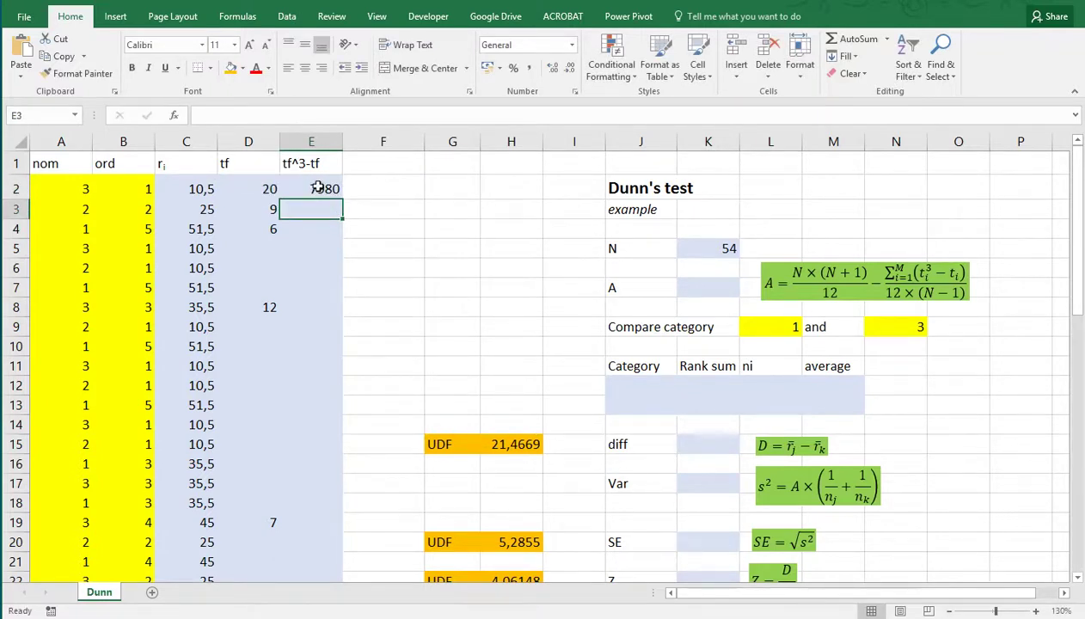
pyautogui.click(335, 196)
pyautogui.doubleClick(341, 199)
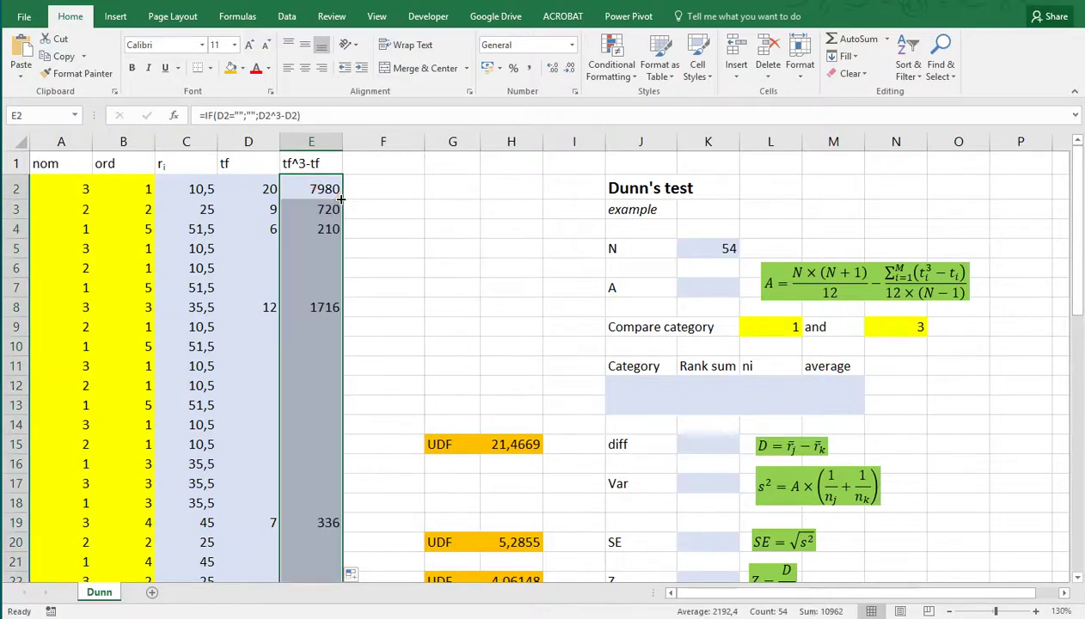
# Step: Calculate A in K7 with =K5*(K5+1)/12-SUM(E:E)/(12*(K5-1))
pyautogui.click(702, 288)
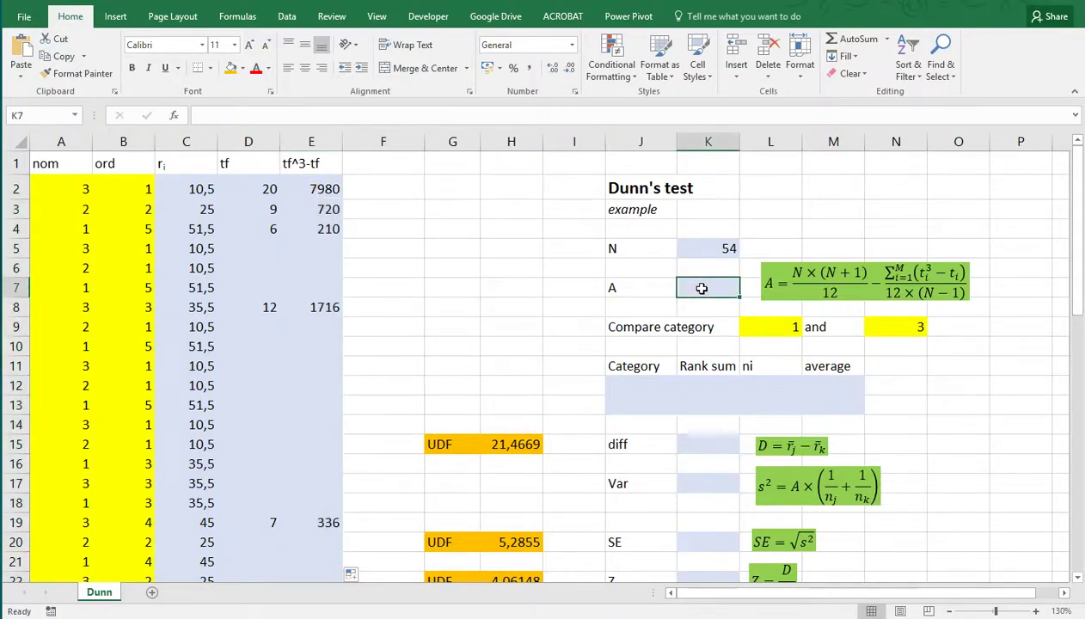
pyautogui.write('=(')
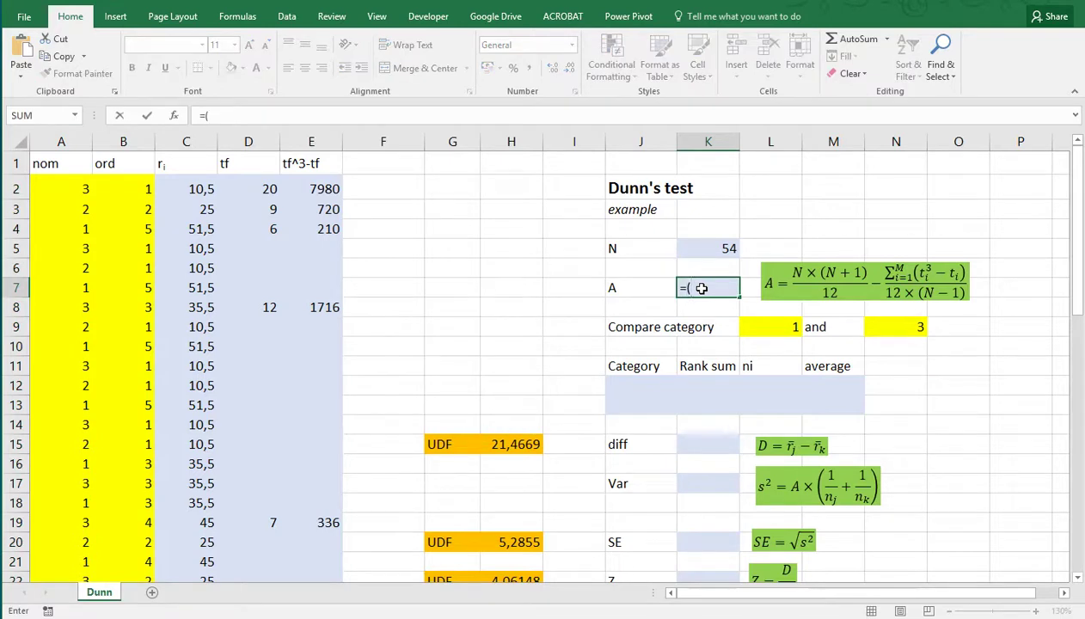
pyautogui.press('BackSpace')
pyautogui.click(705, 248)
pyautogui.write('*(')
pyautogui.click(705, 247)
pyautogui.write('+1')
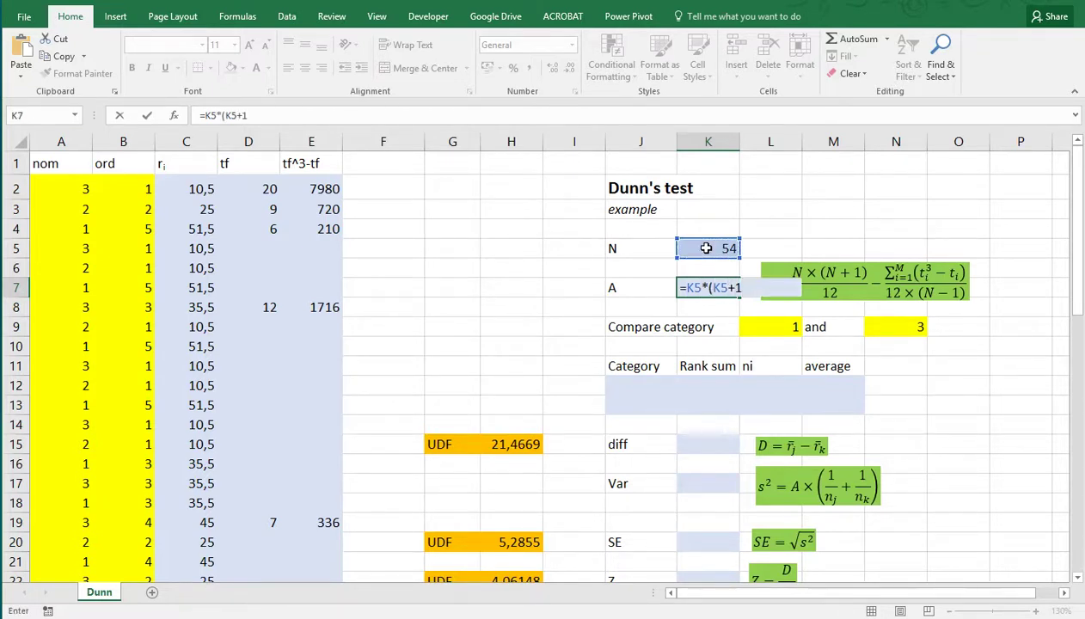
pyautogui.write(')/12-sum(')
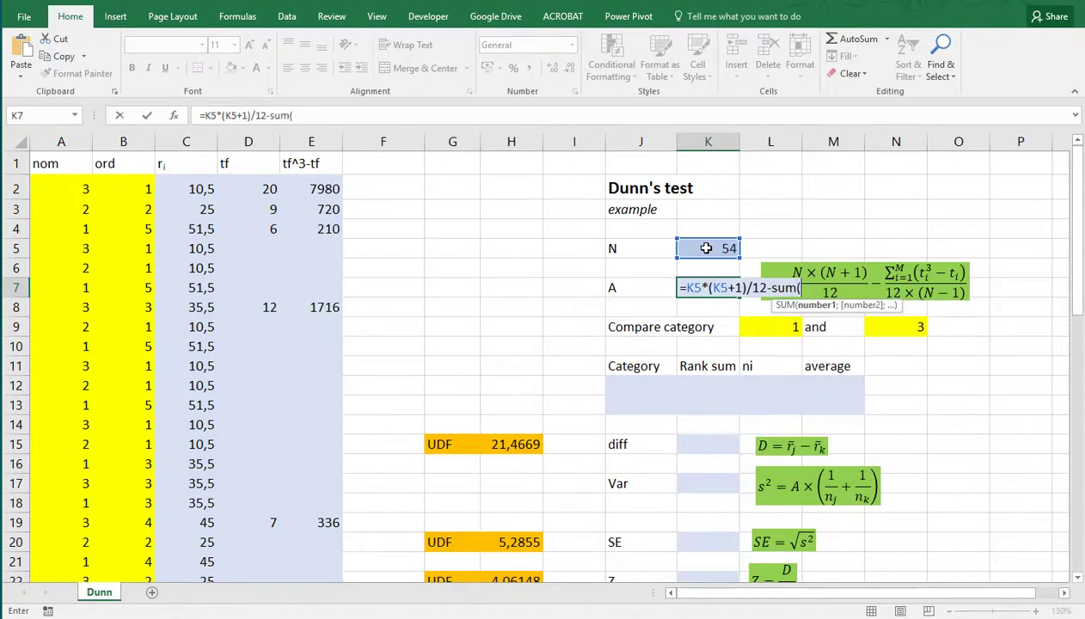
pyautogui.write('E')
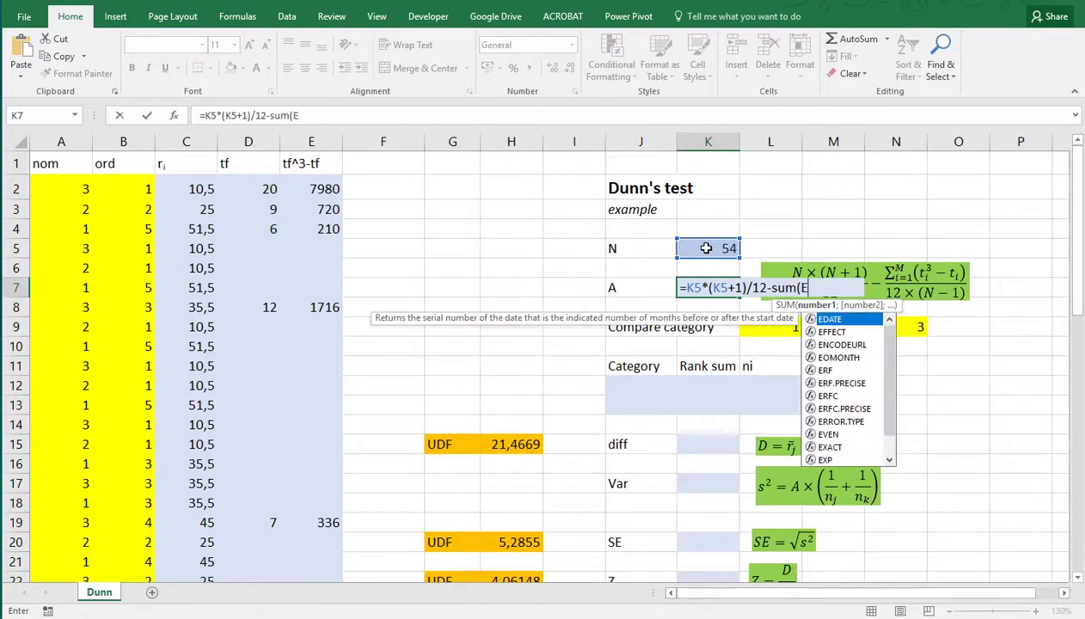
pyautogui.write(':E)')
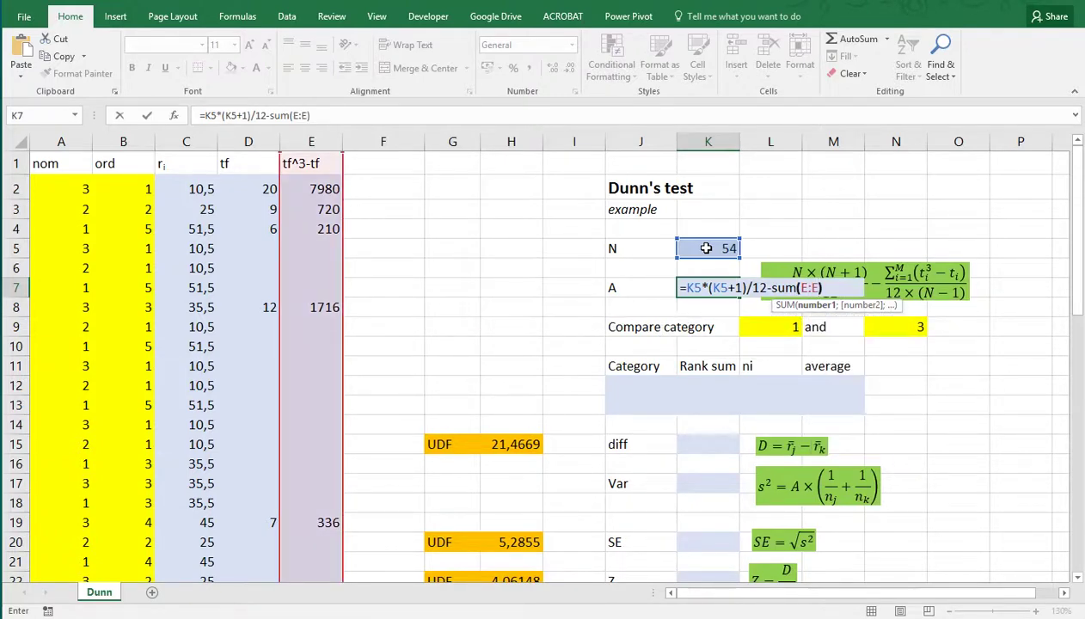
pyautogui.write('/(12*(')
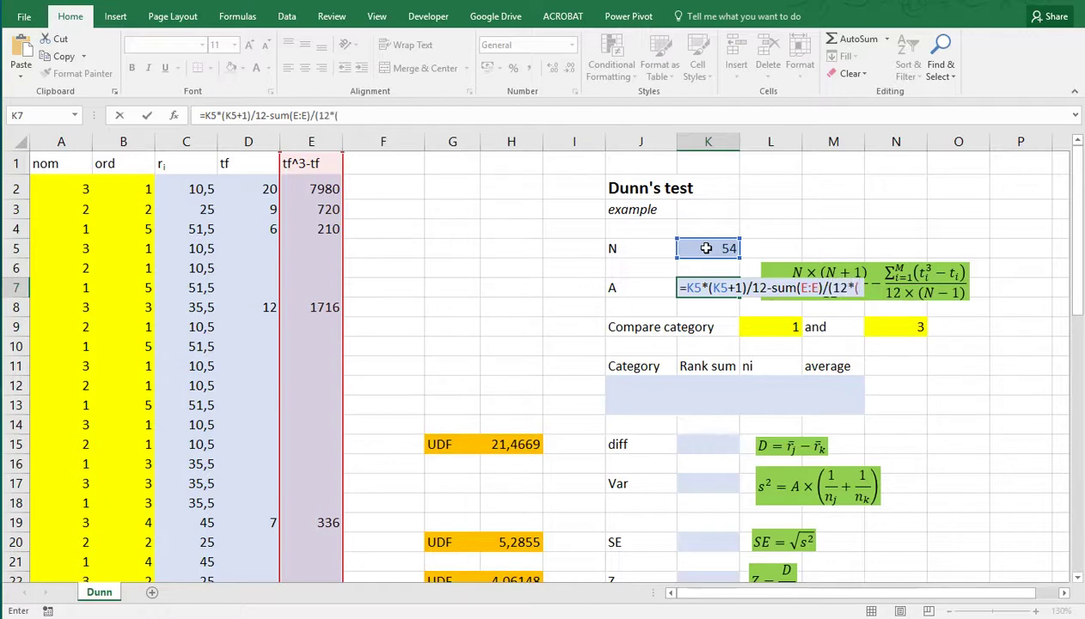
pyautogui.click(706, 247)
pyautogui.write('-')
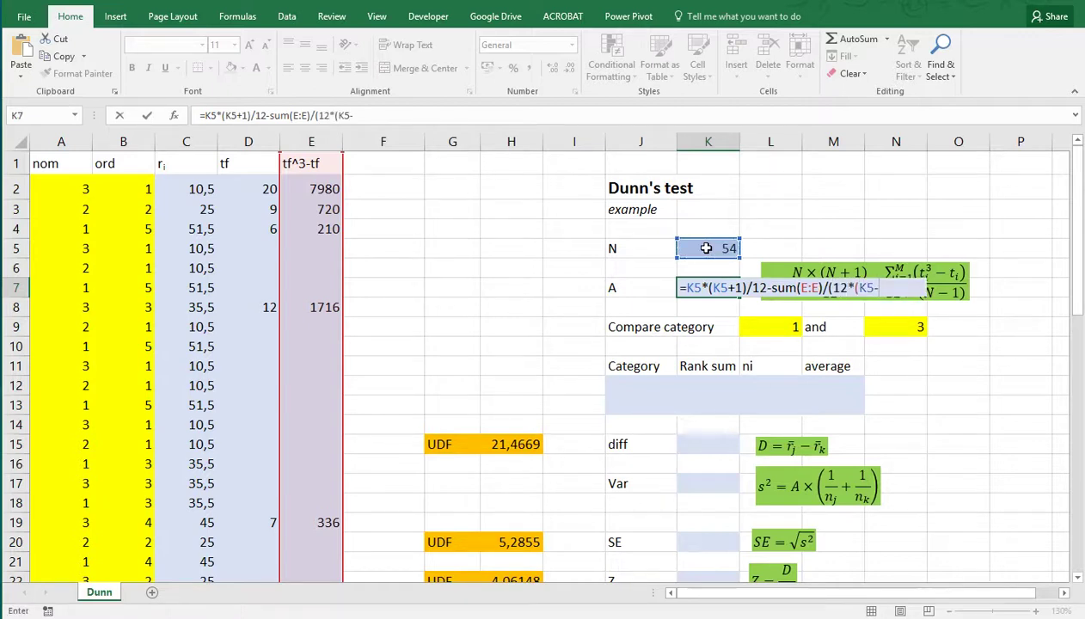
pyautogui.write('1))')
pyautogui.press('Return')
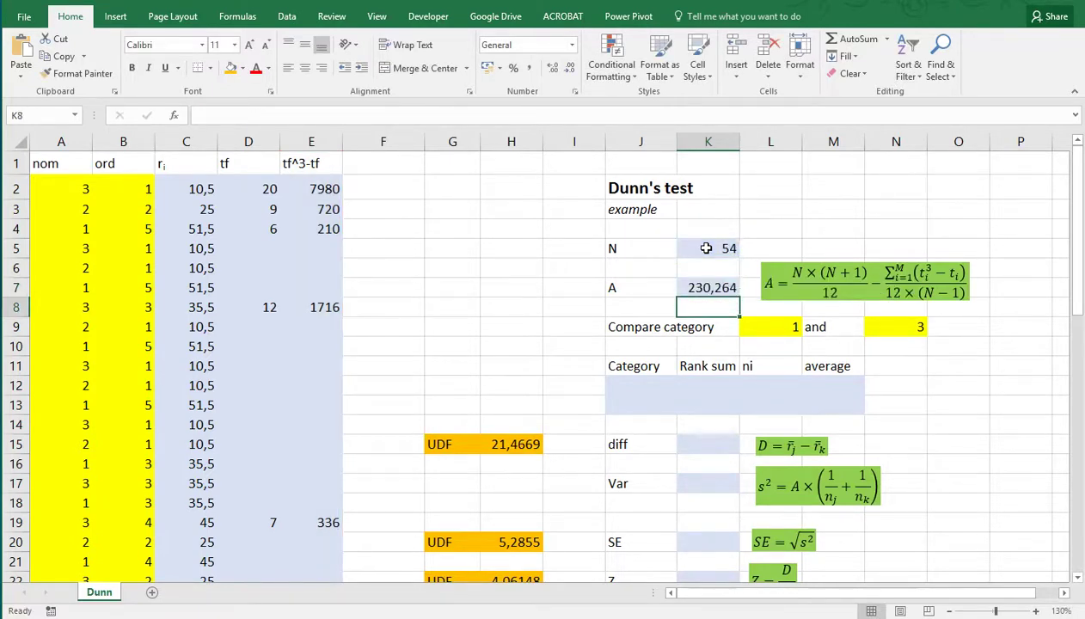
# Step: Link the Category cells J12 and J13 to the compared categories with =L9 and =N9
pyautogui.click(770, 326)
pyautogui.click(879, 324)
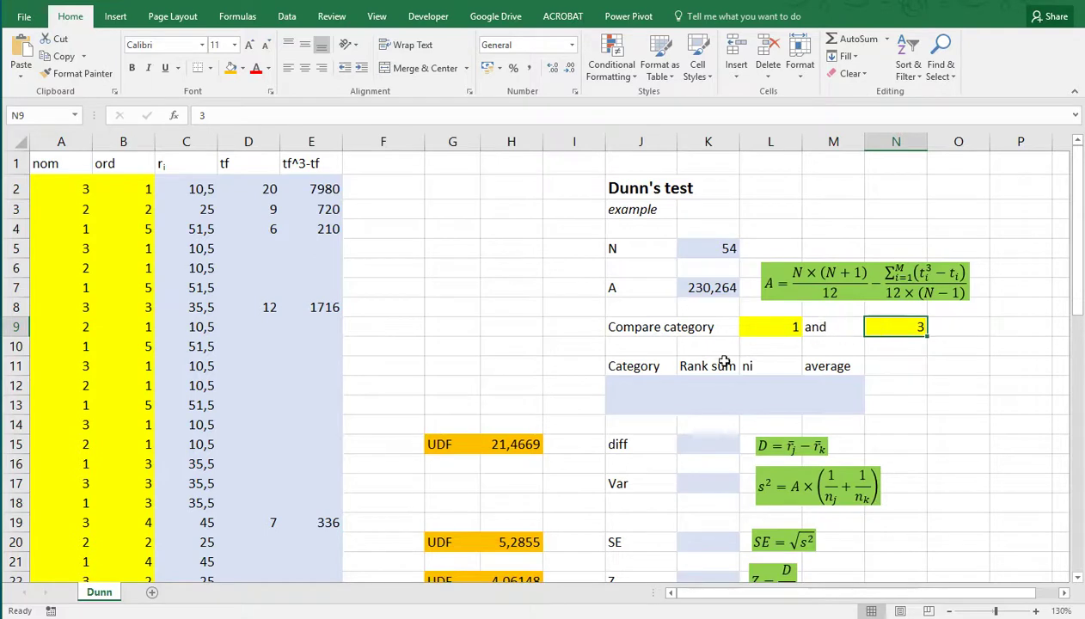
pyautogui.click(644, 381)
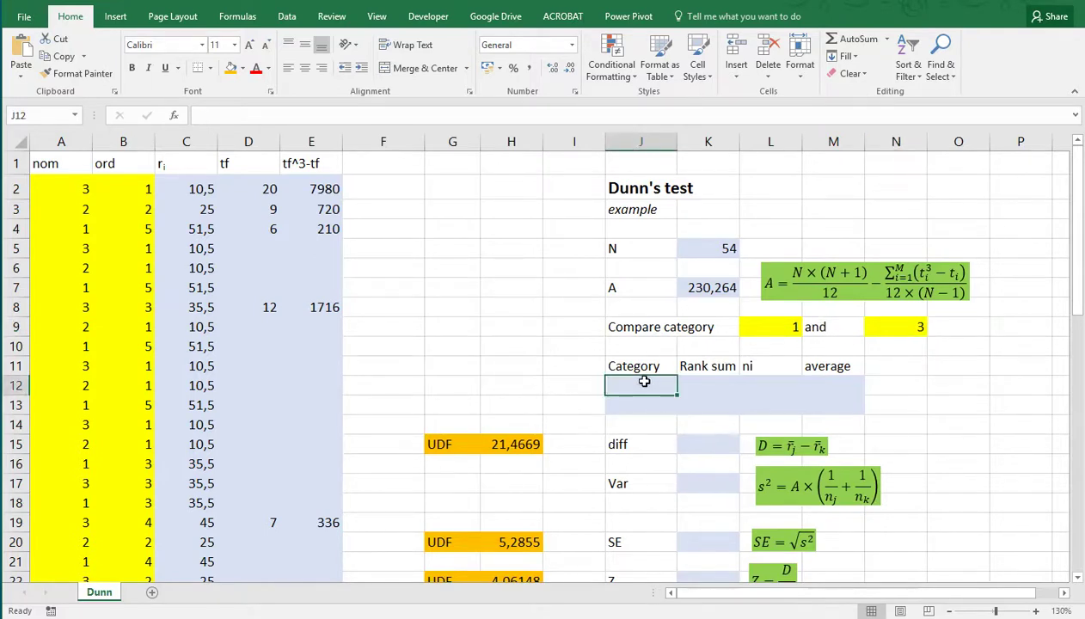
pyautogui.write('=')
pyautogui.click(760, 327)
pyautogui.press('Return')
pyautogui.write('=')
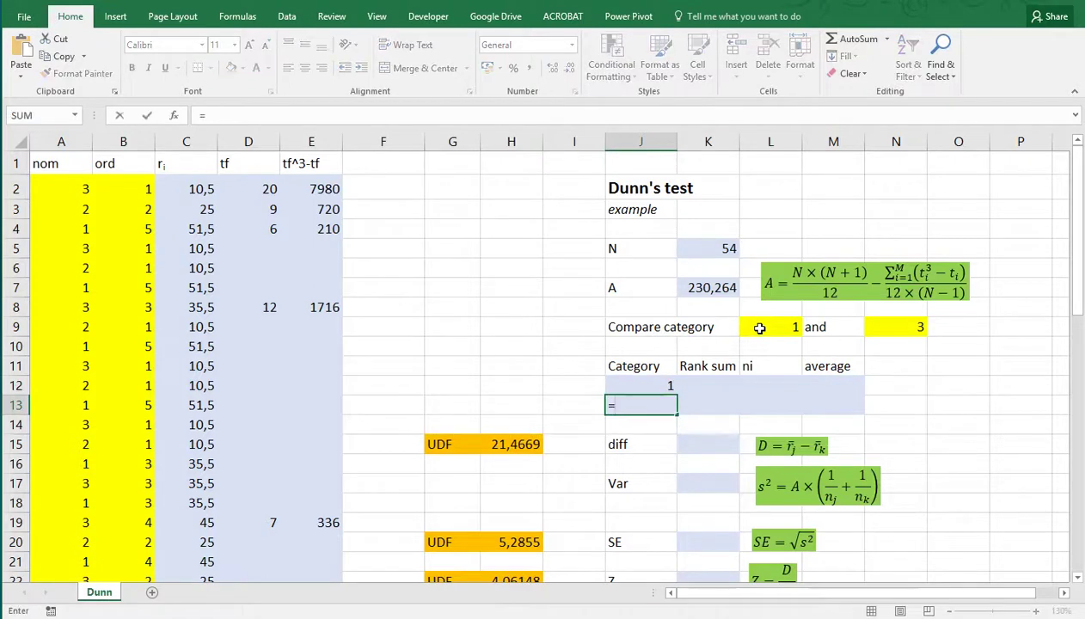
pyautogui.click(895, 325)
pyautogui.press('Return')
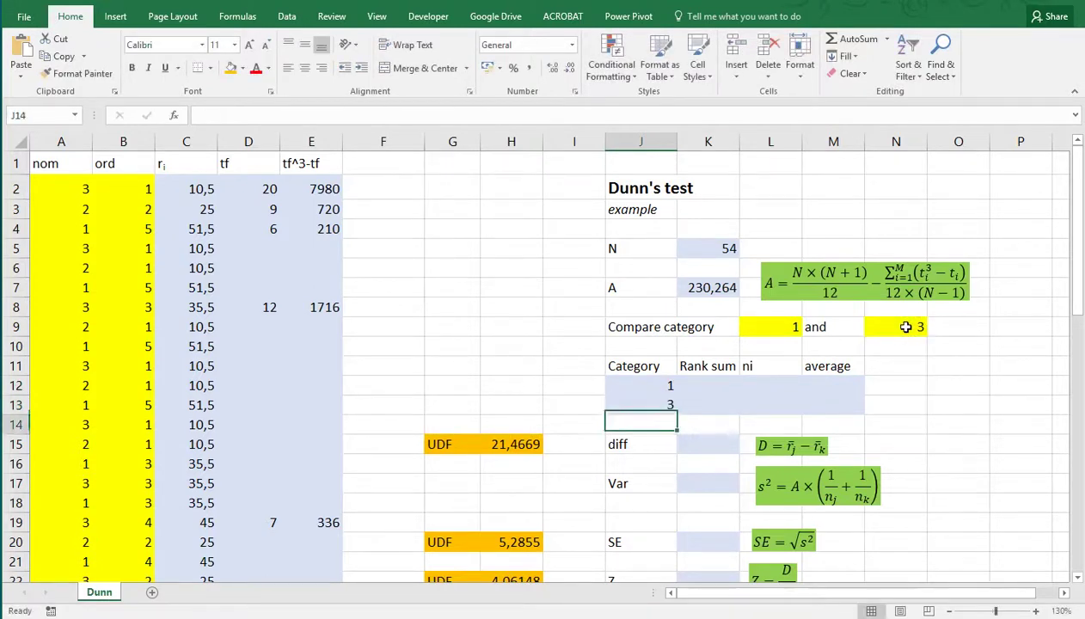
# Step: Calculate the rank sums in K12 and K13, using =SUMIF(A:A;J12;C:C) for the first category and the matching formula for the second
pyautogui.click(702, 381)
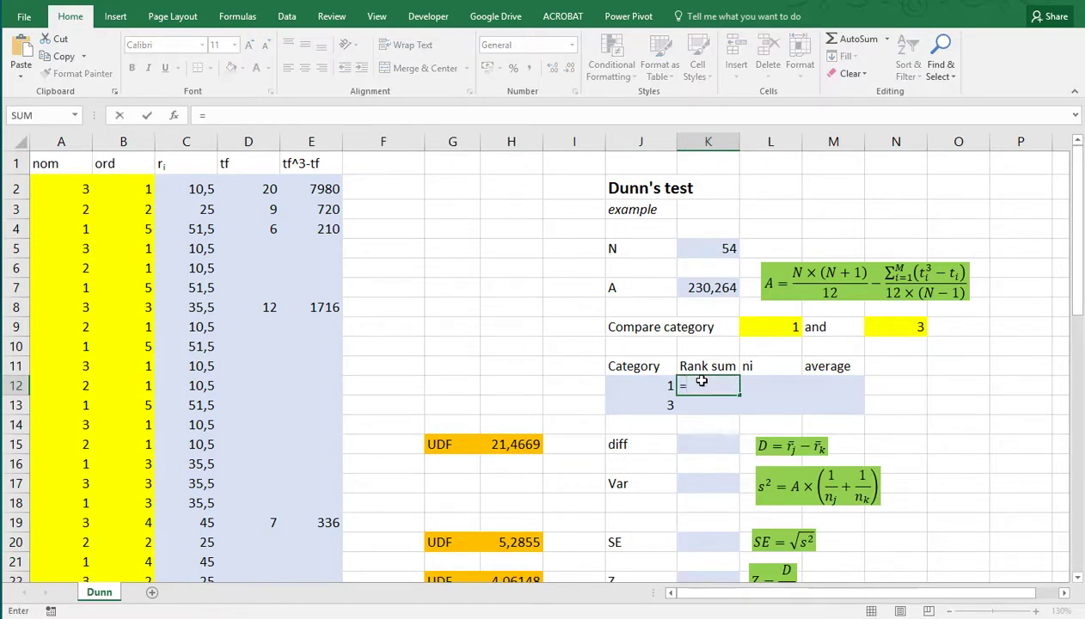
pyautogui.write('=sumif(')
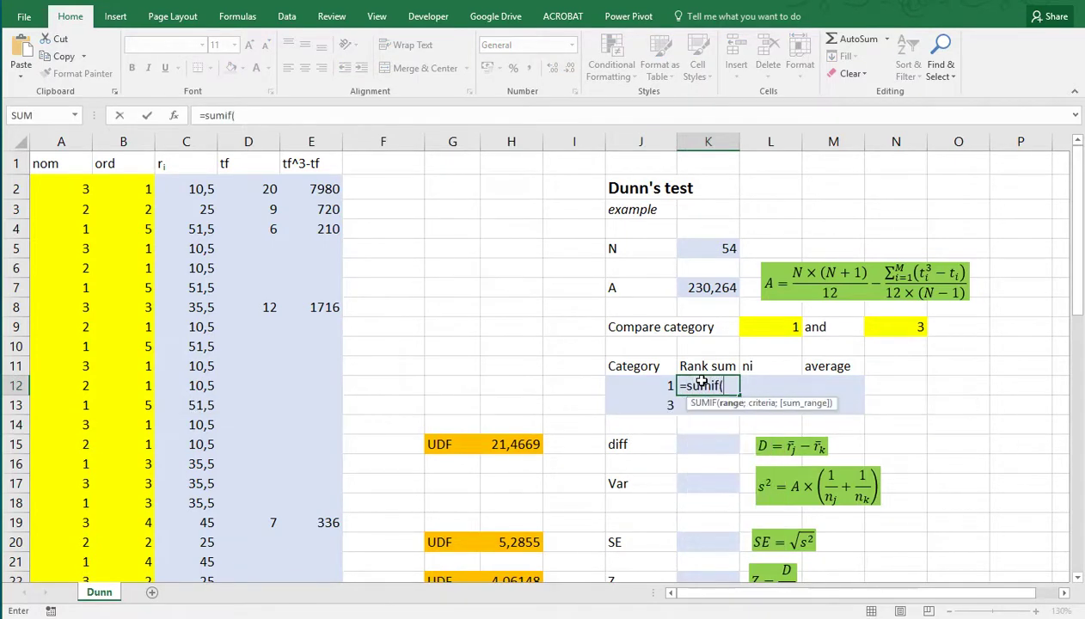
pyautogui.click(75, 142)
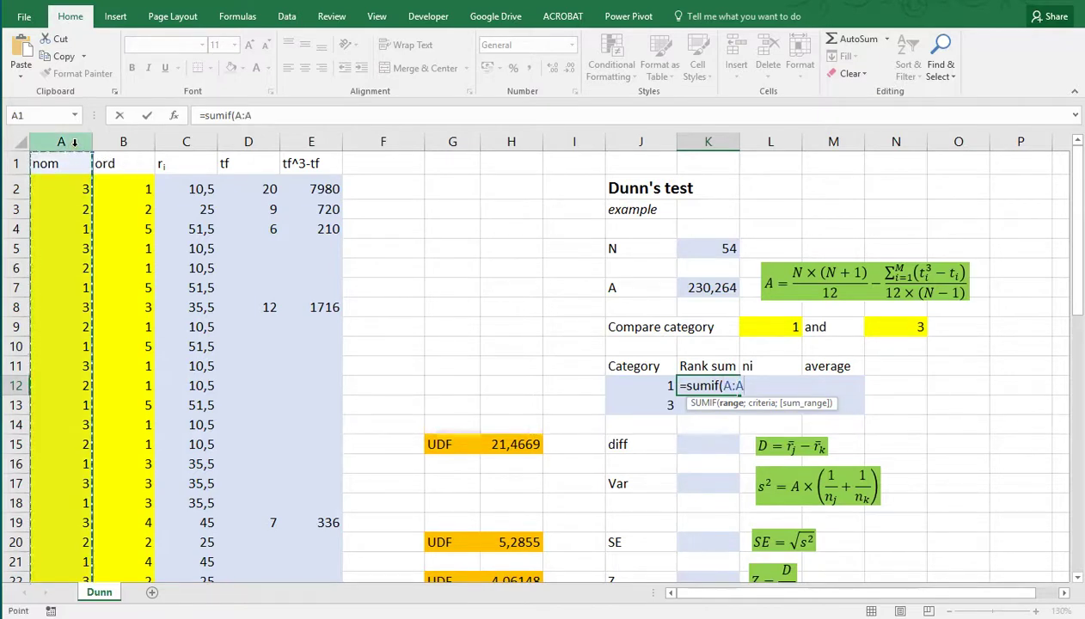
pyautogui.write(';')
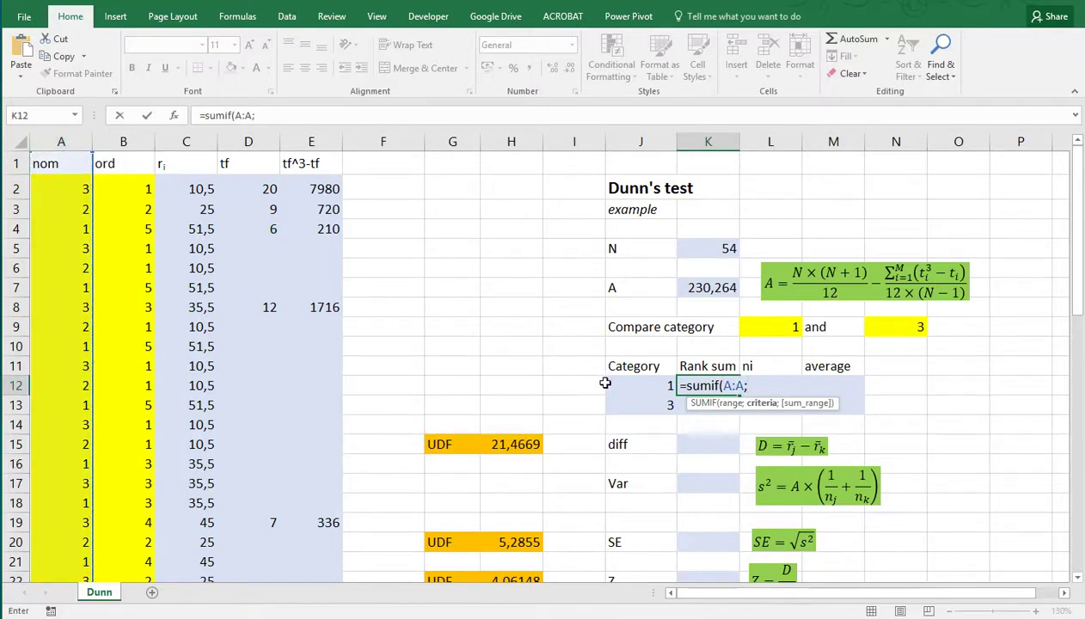
pyautogui.click(638, 385)
pyautogui.hotkey('ctrl', 'Return')
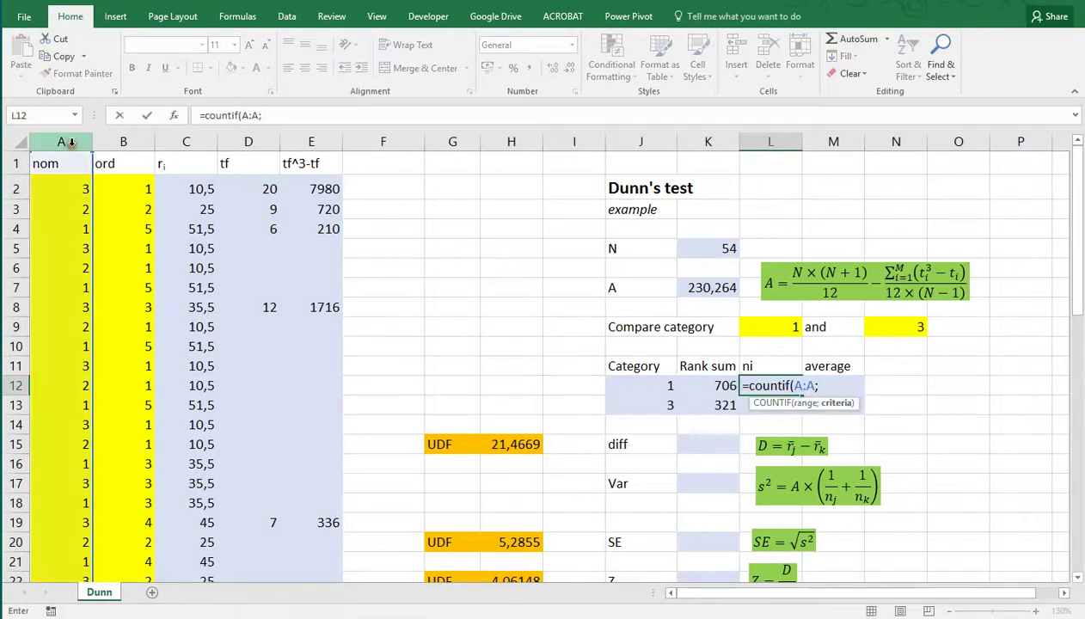
# Step: Count the cases per category in L12 with =COUNTIF(A:A;J12) and copy the formula to L13
pyautogui.press('Left')
pyautogui.press('Left')
pyautogui.hotkey('ctrl', 'Return')
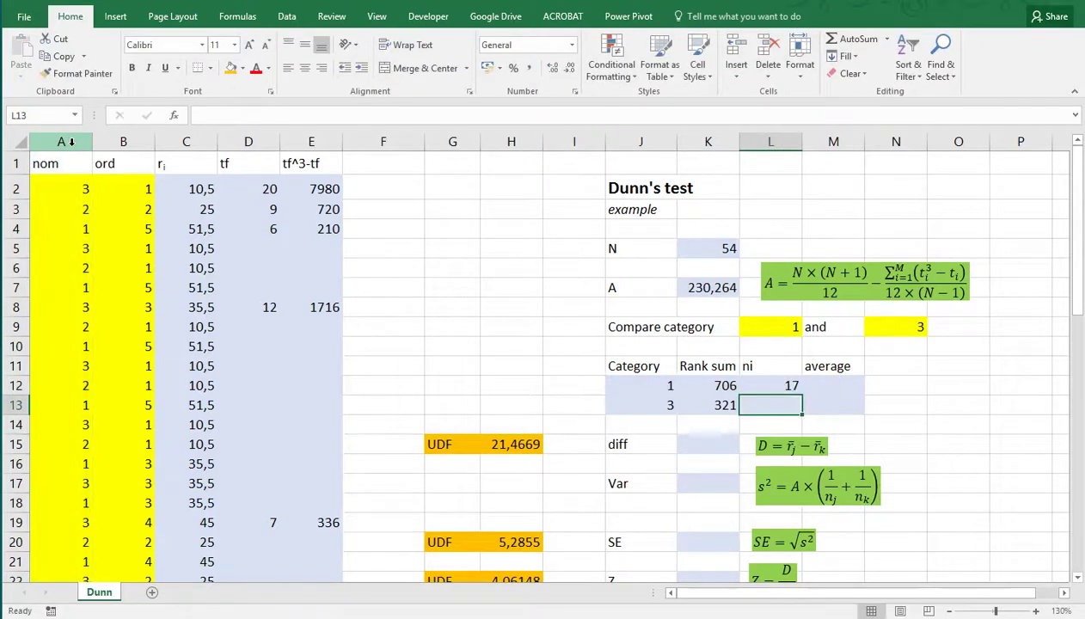
pyautogui.hotkey('ctrl', 'c')
pyautogui.press('Down')
pyautogui.hotkey('ctrl', 'v')
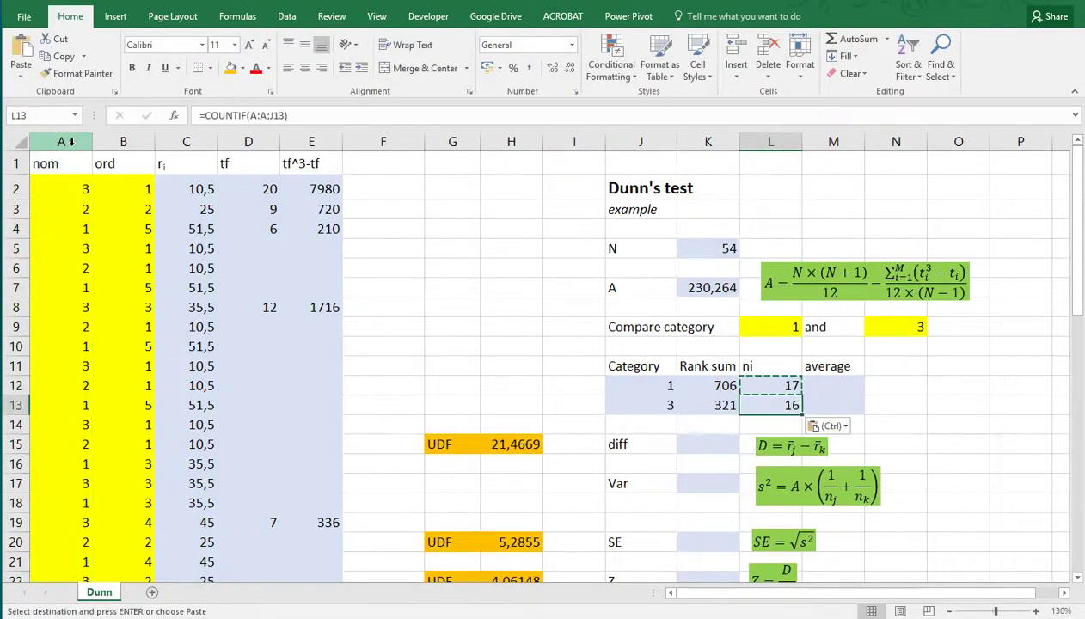
# Step: Calculate the average rank in M12 with =K12/L12 and copy the formula to M13
pyautogui.press('Right')
pyautogui.press('Up')
pyautogui.write('=')
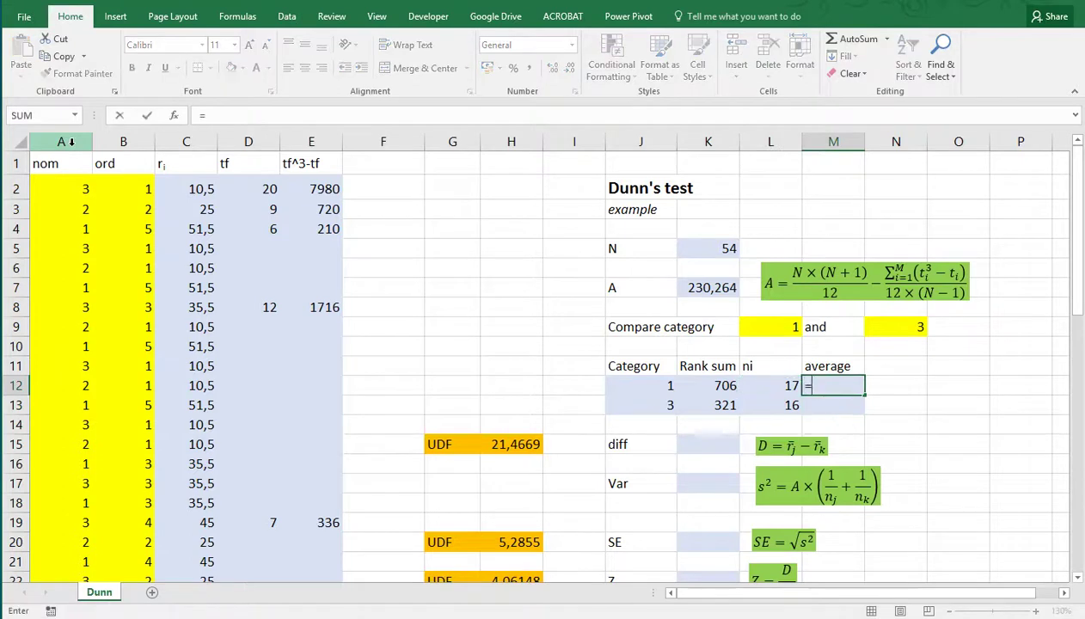
pyautogui.press('Left')
pyautogui.press('Left')
pyautogui.write('/')
pyautogui.press('Left')
pyautogui.hotkey('ctrl', 'Return')
pyautogui.hotkey('ctrl', 'c')
pyautogui.press('Down')
pyautogui.hotkey('ctrl', 'v')
# Step: Calculate the difference between the two average ranks in K15 with =M12-M13
pyautogui.press('Left')
pyautogui.press('Left')
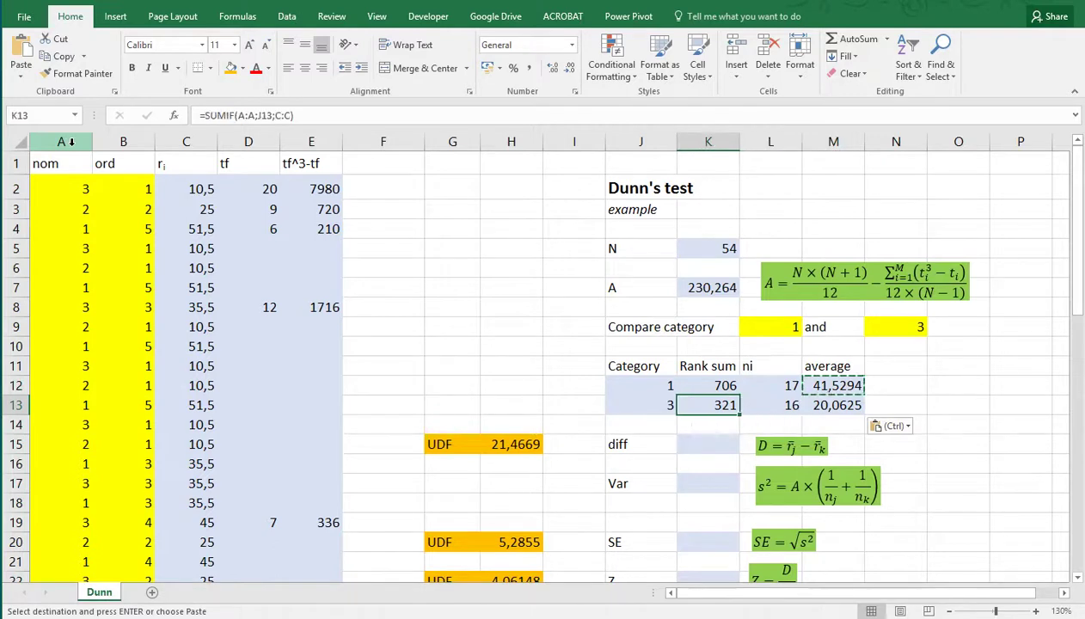
pyautogui.press('Down')
pyautogui.press('Down')
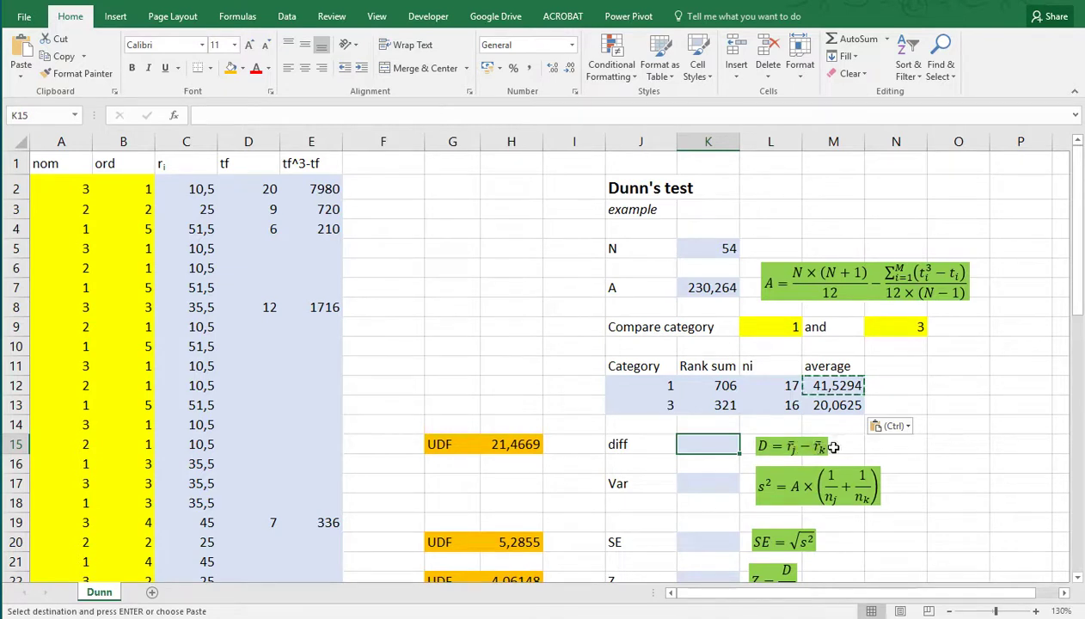
pyautogui.write('=')
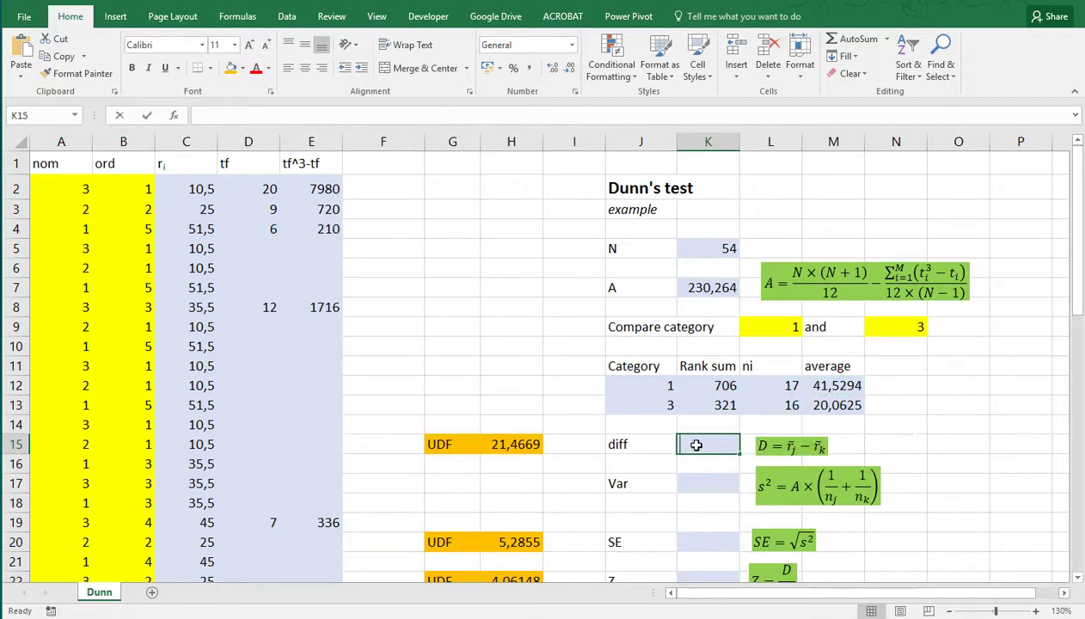
pyautogui.click(816, 387)
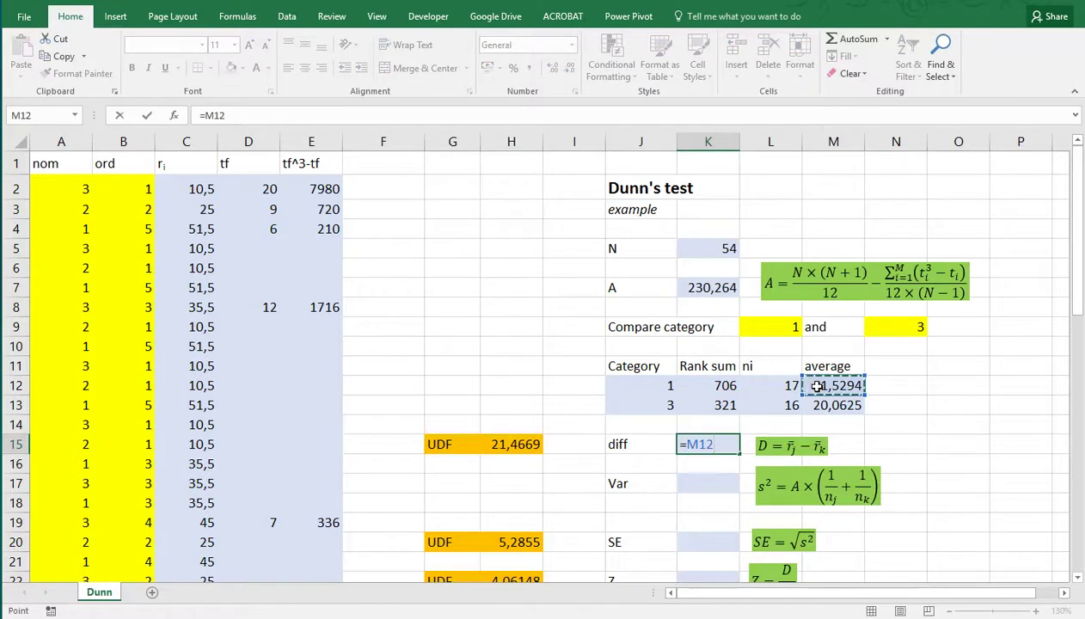
pyautogui.write('-')
pyautogui.click(828, 405)
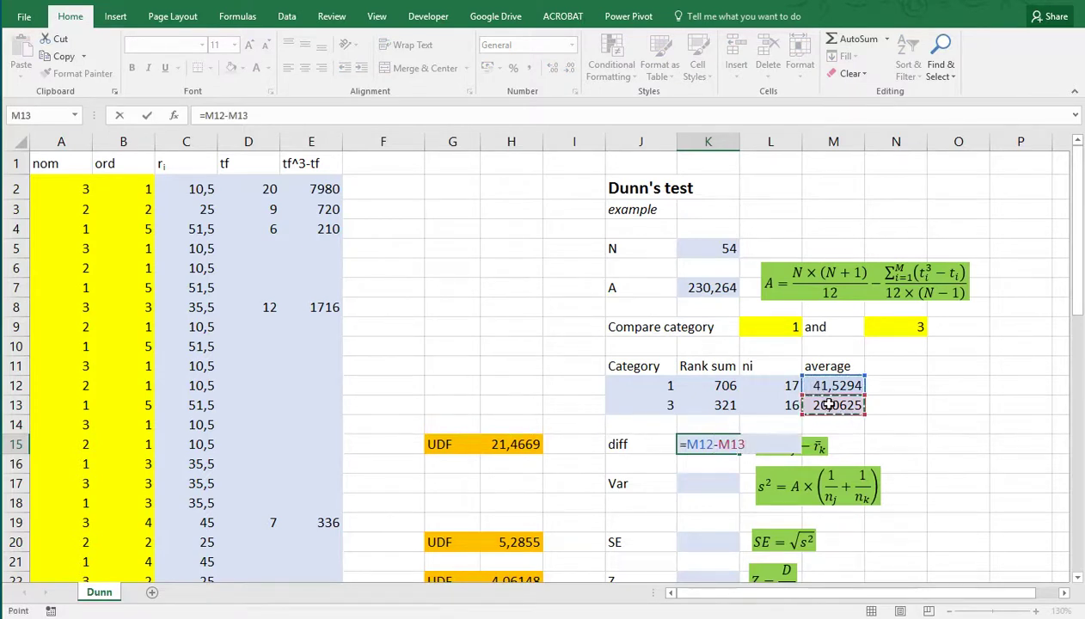
pyautogui.press('Return')
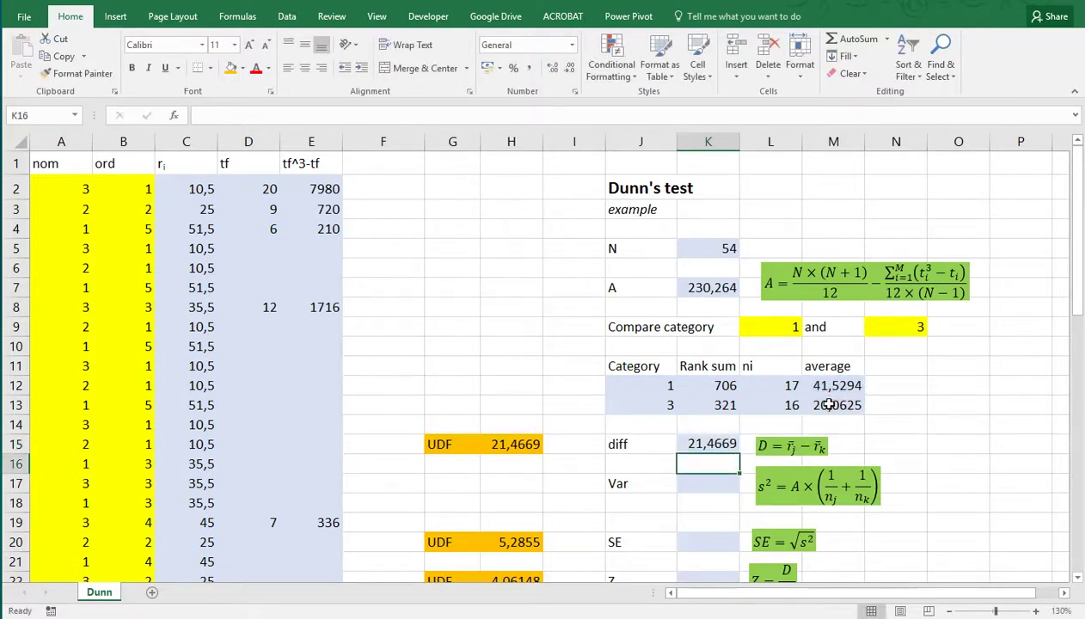
# Step: Calculate the variance in K17 with =K7*(1/L12+1/L13)
pyautogui.click(718, 484)
pyautogui.write('=')
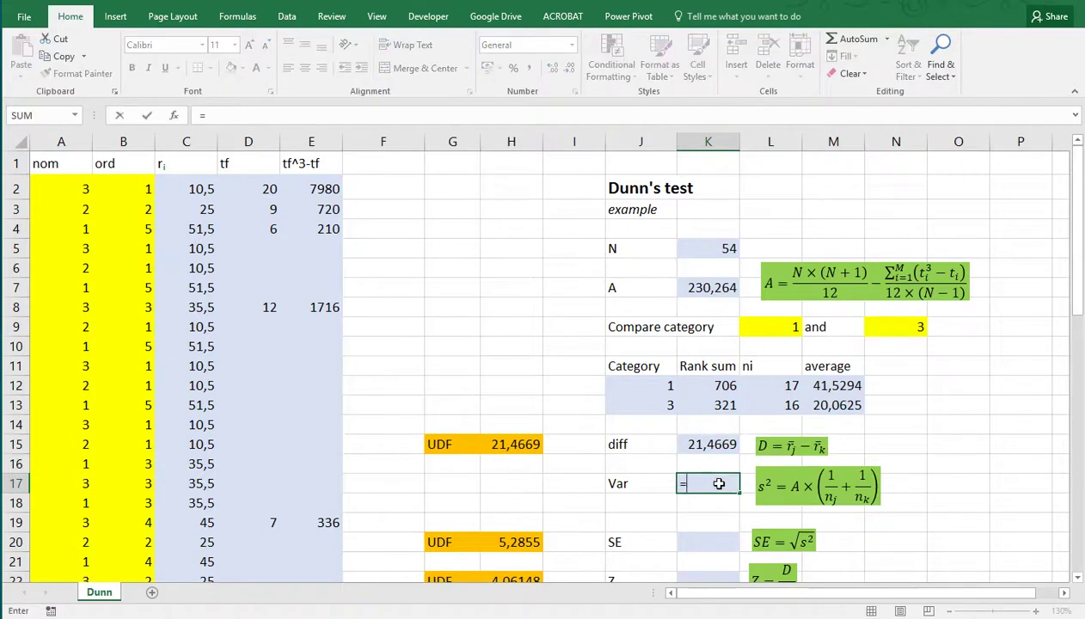
pyautogui.click(703, 286)
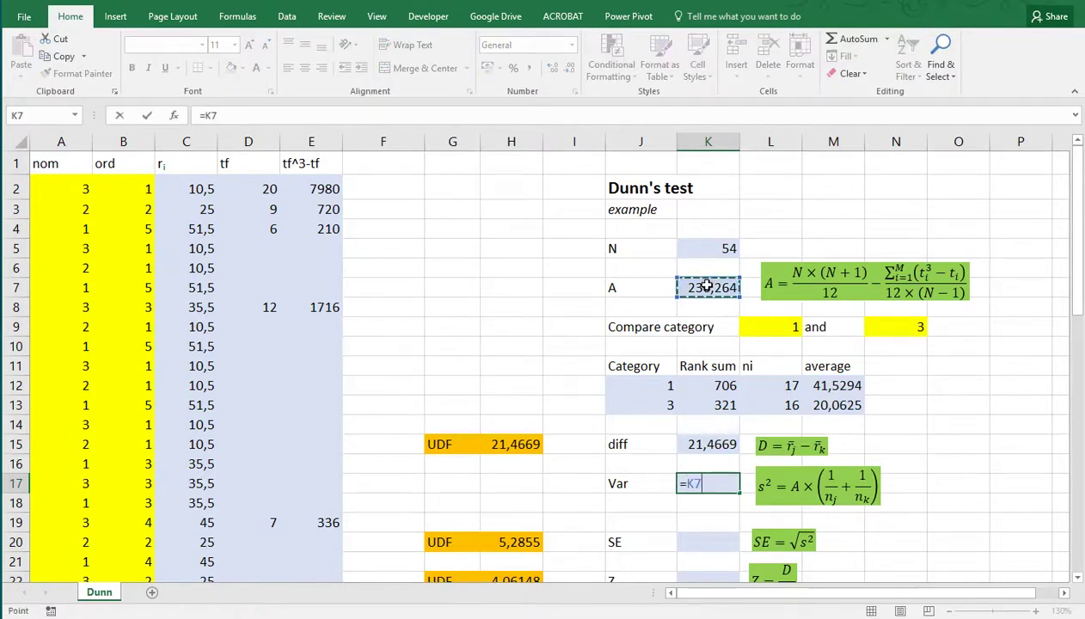
pyautogui.write('*(1/')
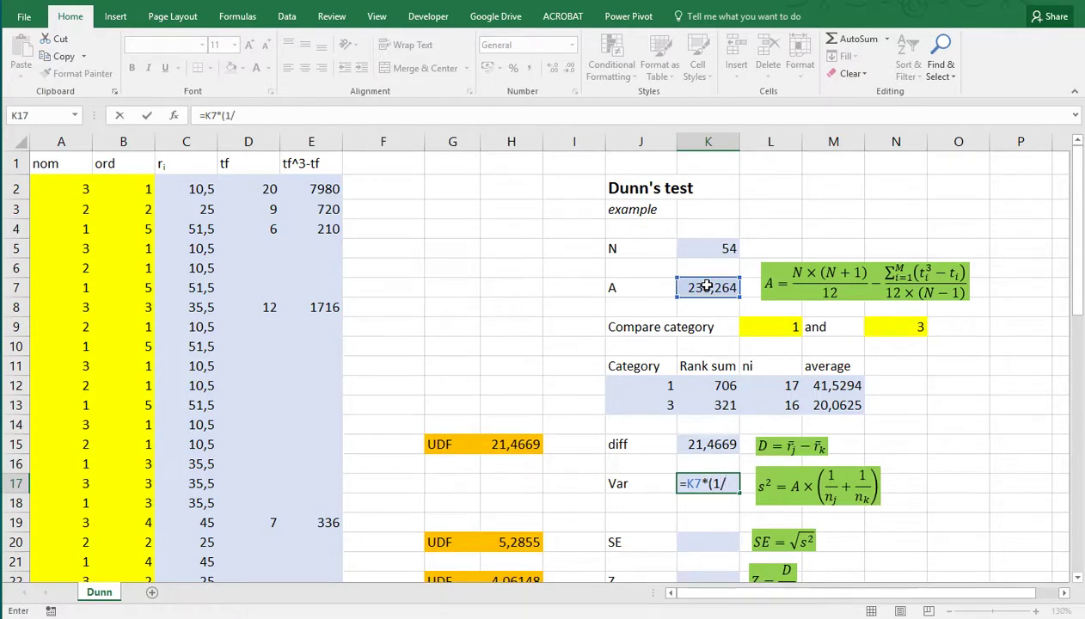
pyautogui.click(765, 385)
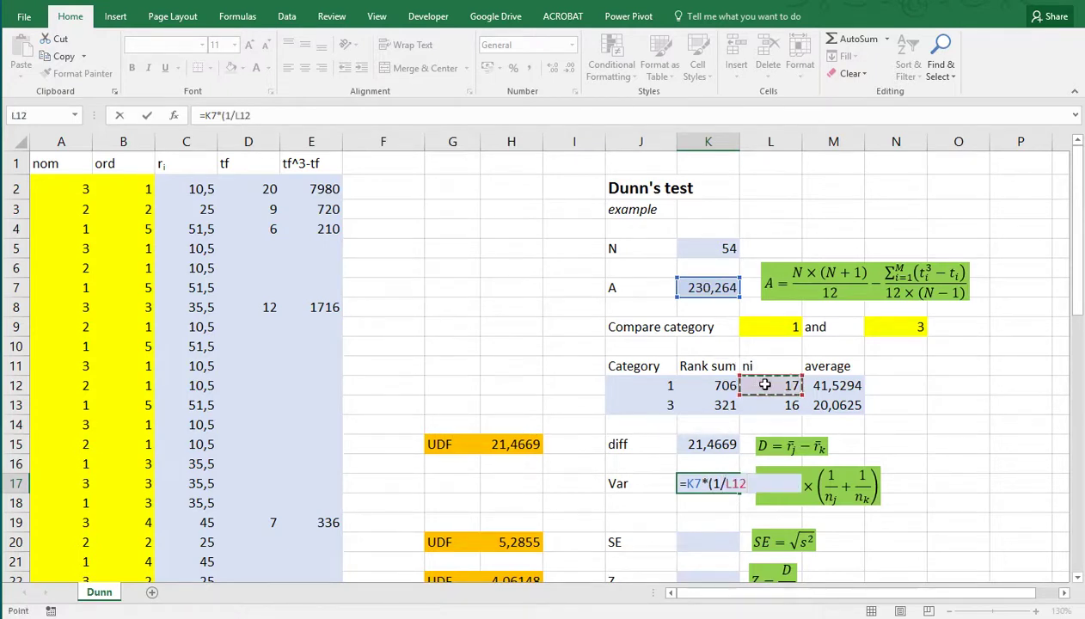
pyautogui.write('+1/')
pyautogui.click(776, 405)
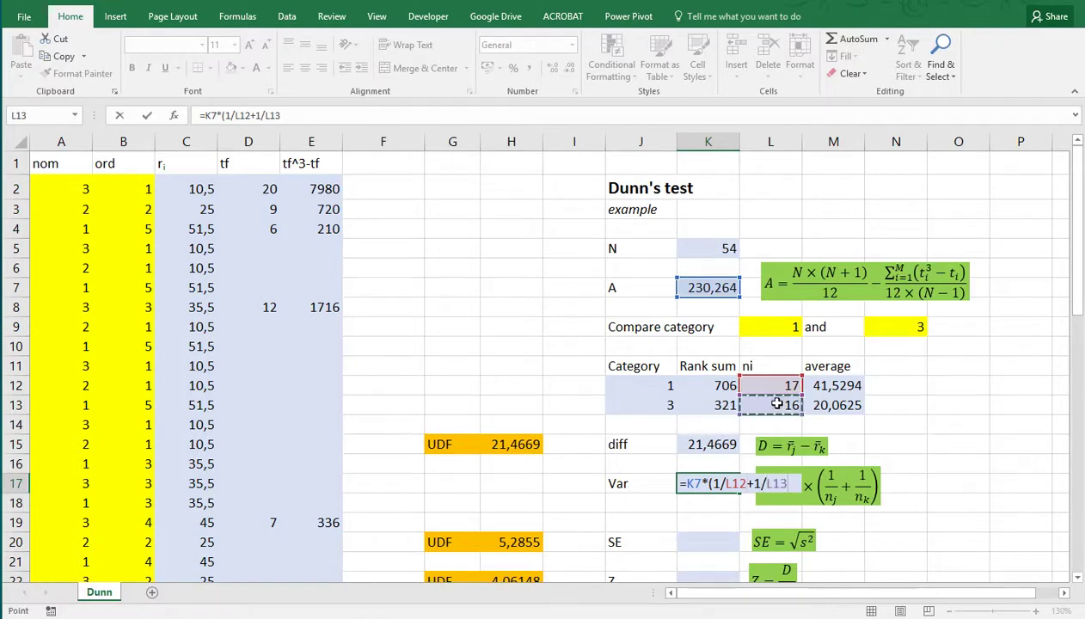
pyautogui.write(')')
pyautogui.press('Return')
# Step: Calculate the standard error in K20 as the square root of the variance with =SQRT(K17)
pyautogui.press('Down')
pyautogui.press('Down')
pyautogui.write('=sqrt(')
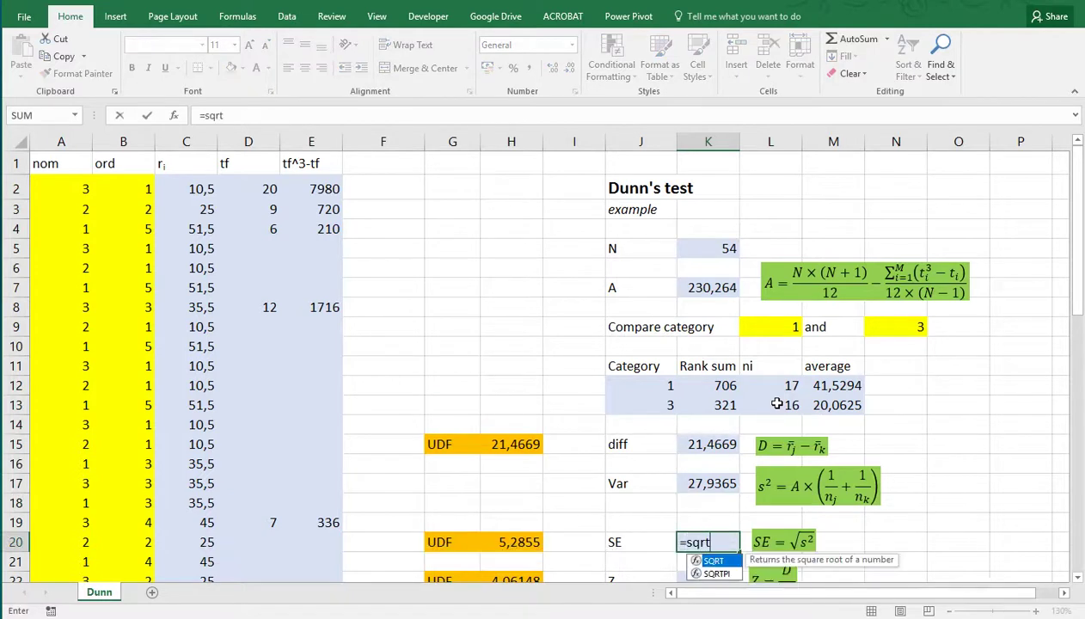
pyautogui.click(710, 483)
pyautogui.press('Return')
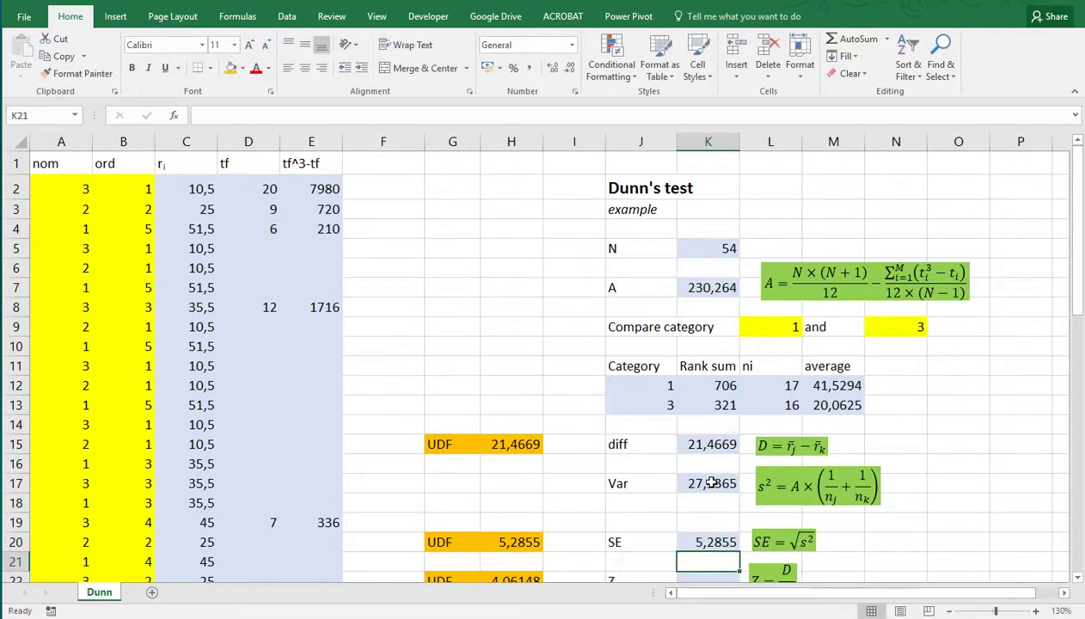
# Step: Calculate the Z value in K22 by dividing the difference by the standard error with =K15/K20
pyautogui.scroll(-2, 710, 483)
pyautogui.click(701, 457)
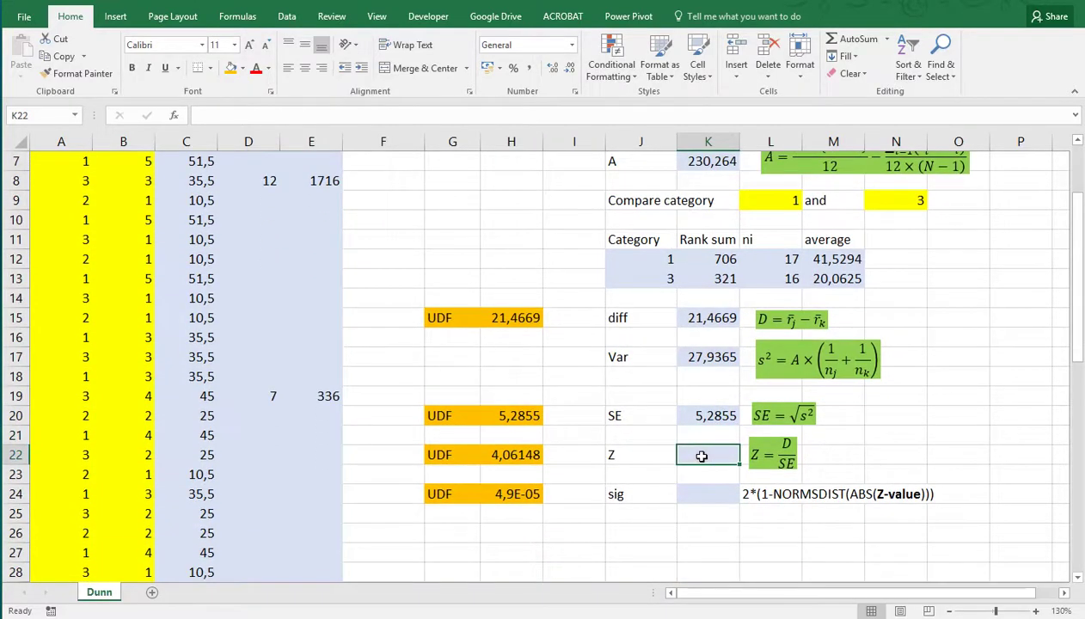
pyautogui.write('=')
pyautogui.click(694, 319)
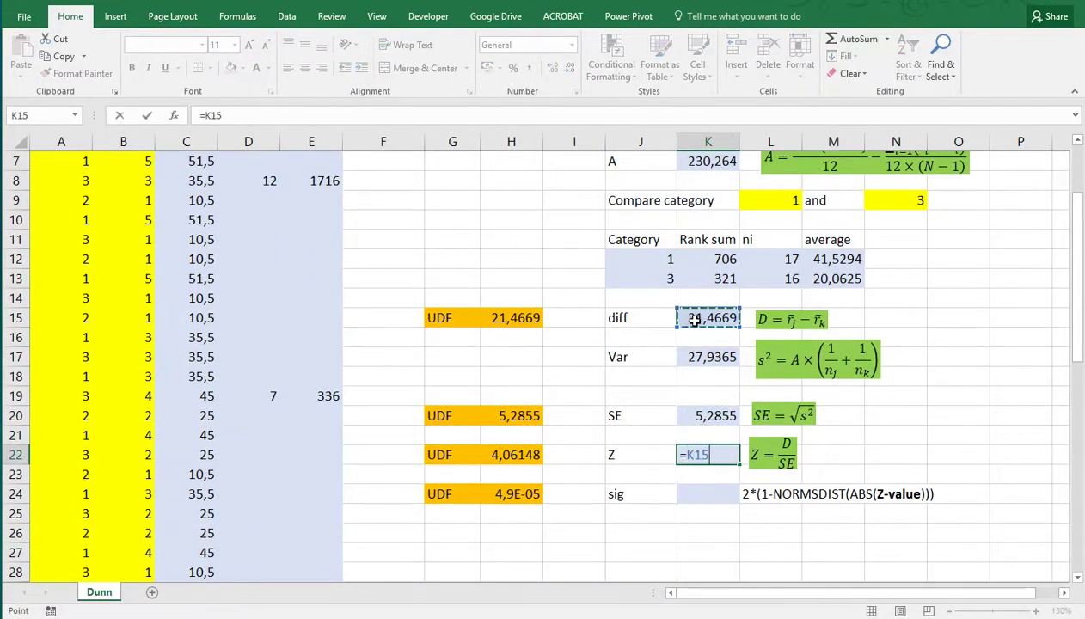
pyautogui.write('/')
pyautogui.press('Up')
pyautogui.press('Up')
pyautogui.press('Return')
# Step: Calculate the two-sided significance in K24 with =2*(1-NORMSDIST(ABS(K22)))
pyautogui.press('Down')
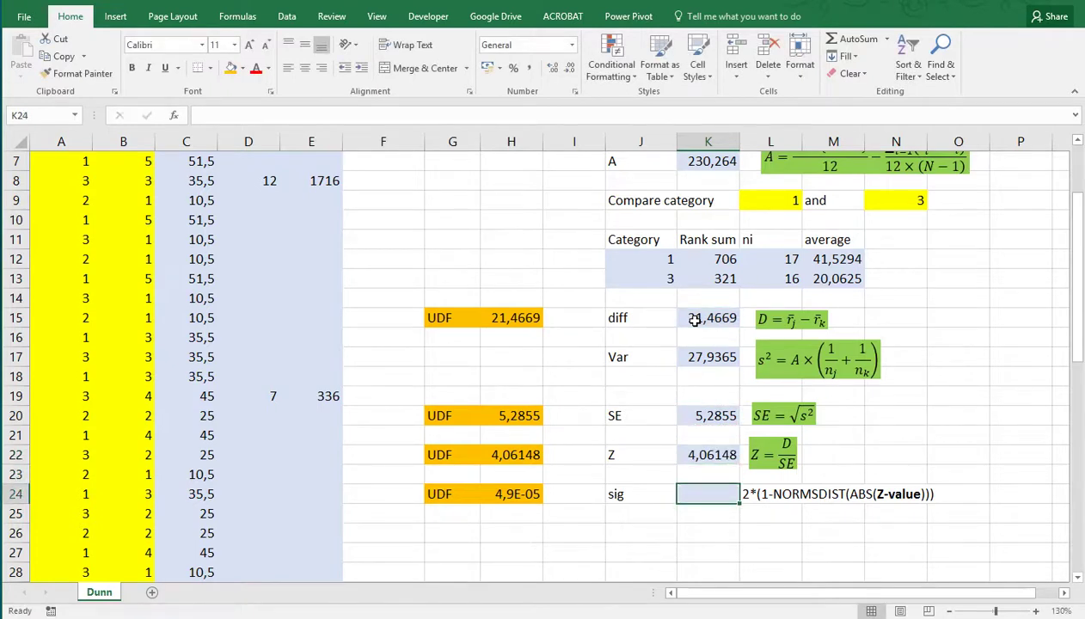
pyautogui.write('=')
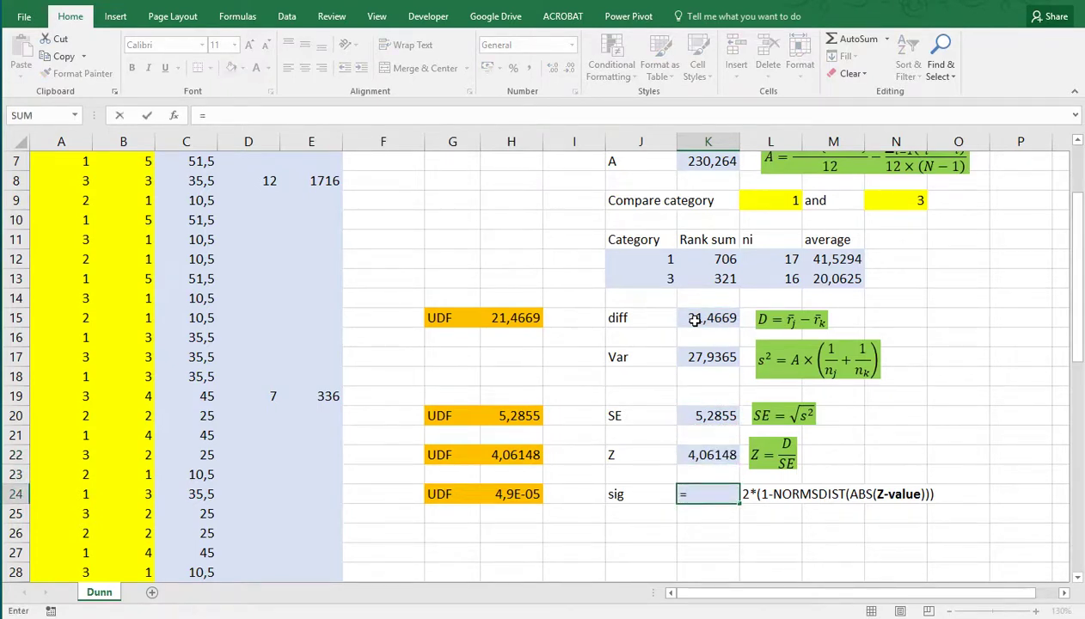
pyautogui.write('2*(1-normsdi')
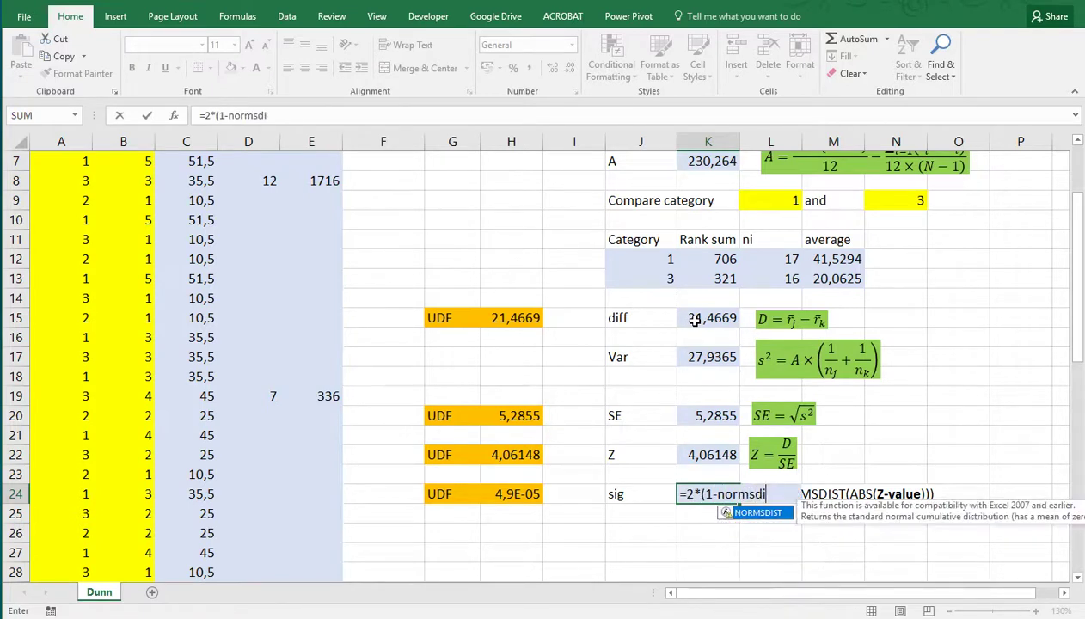
pyautogui.write('st(')
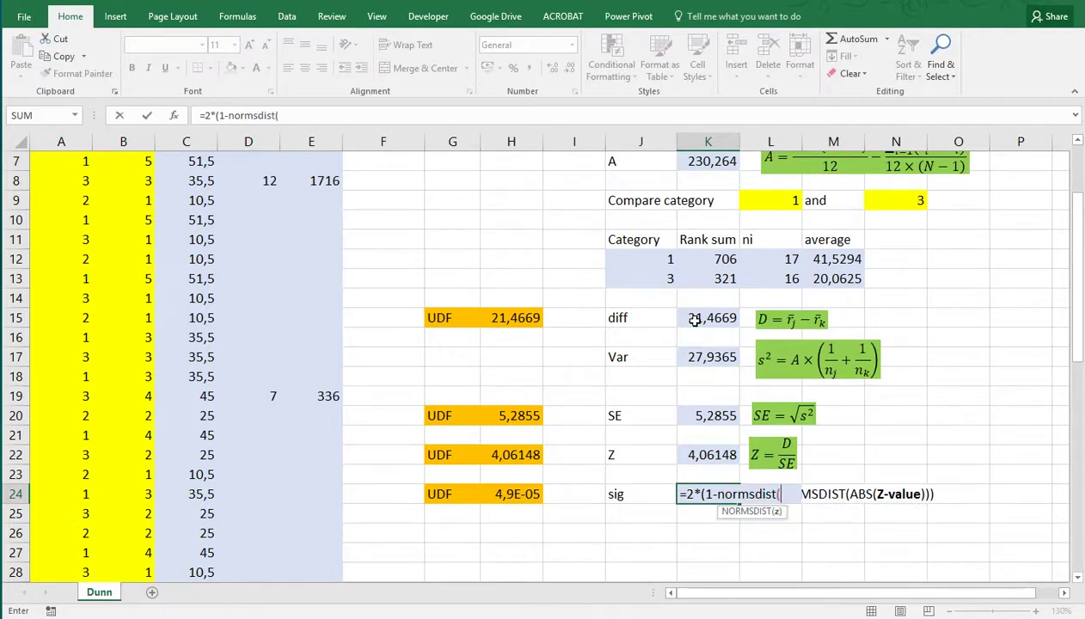
pyautogui.write('abs(')
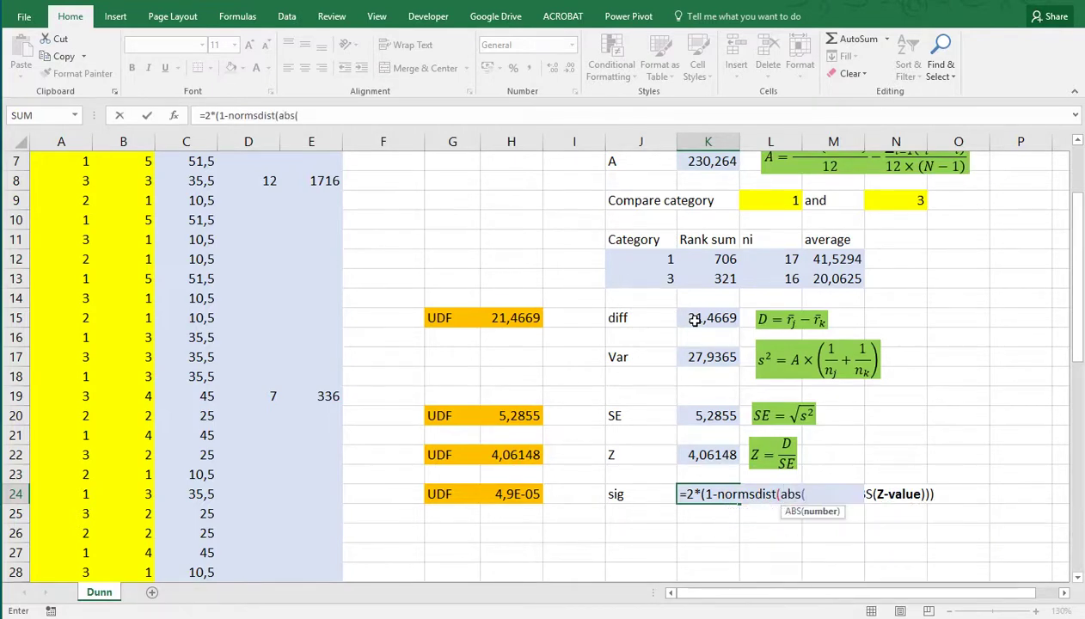
pyautogui.click(701, 455)
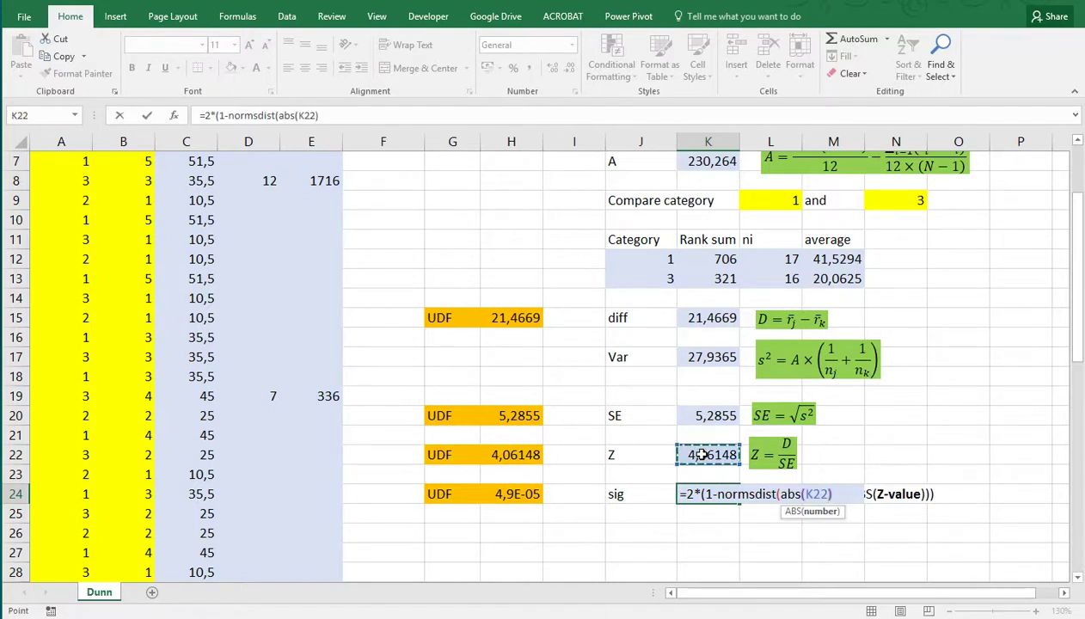
pyautogui.write('))')
pyautogui.hotkey('ctrl', 'Return')
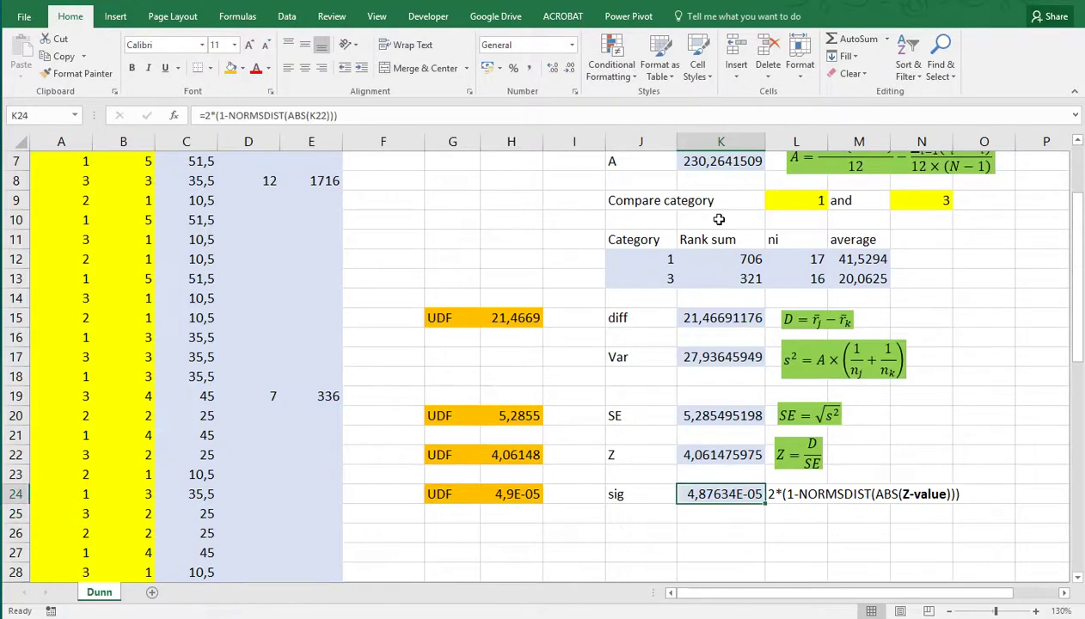
# Step: Format the significance value in K24 as a Number with seven decimal places
pyautogui.click(573, 48)
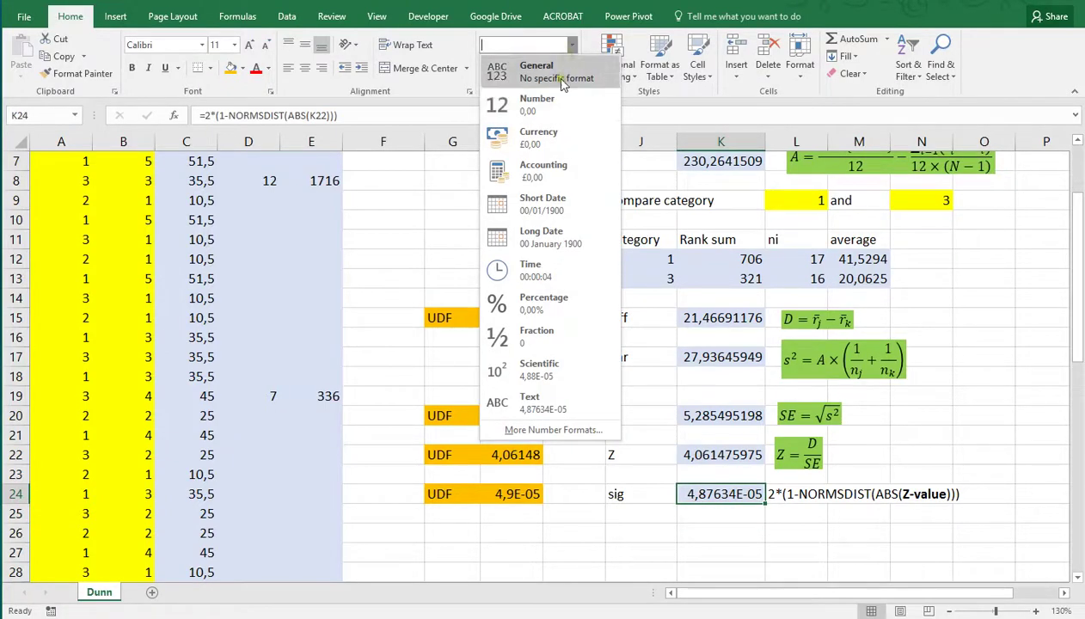
pyautogui.click(540, 103)
pyautogui.click(553, 69)
pyautogui.doubleClick(553, 69)
pyautogui.click(553, 69)
pyautogui.click(553, 69)
pyautogui.click(646, 458)
# Step: Review the completed calculations and the formula sources and original article reference listed below the significance value
pyautogui.scroll(-1, 643, 417)
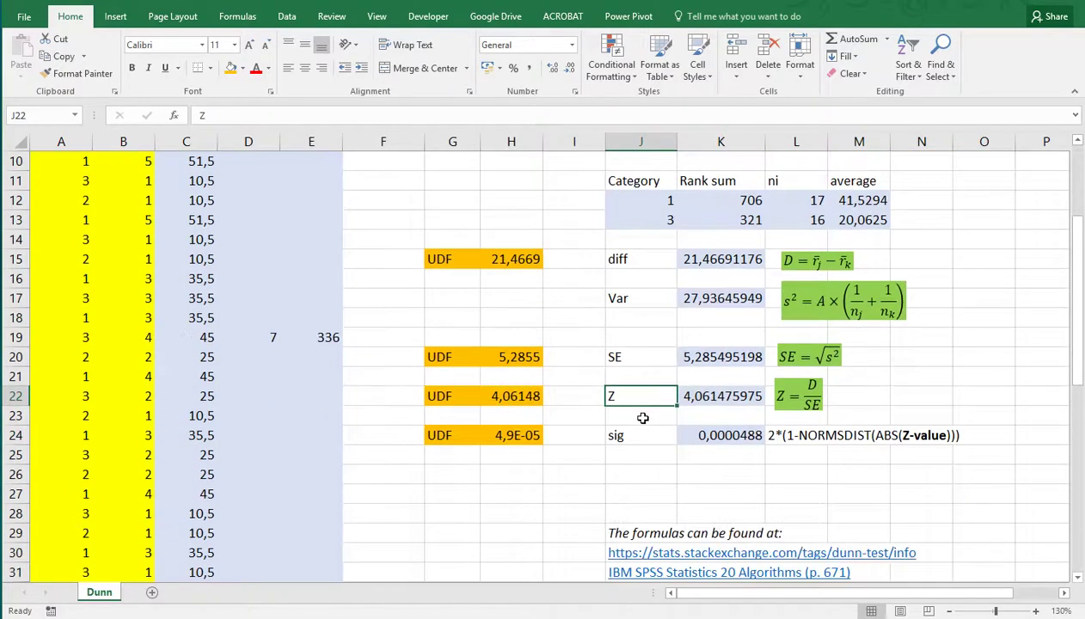
pyautogui.scroll(2, 643, 417)
pyautogui.scroll(1, 642, 417)
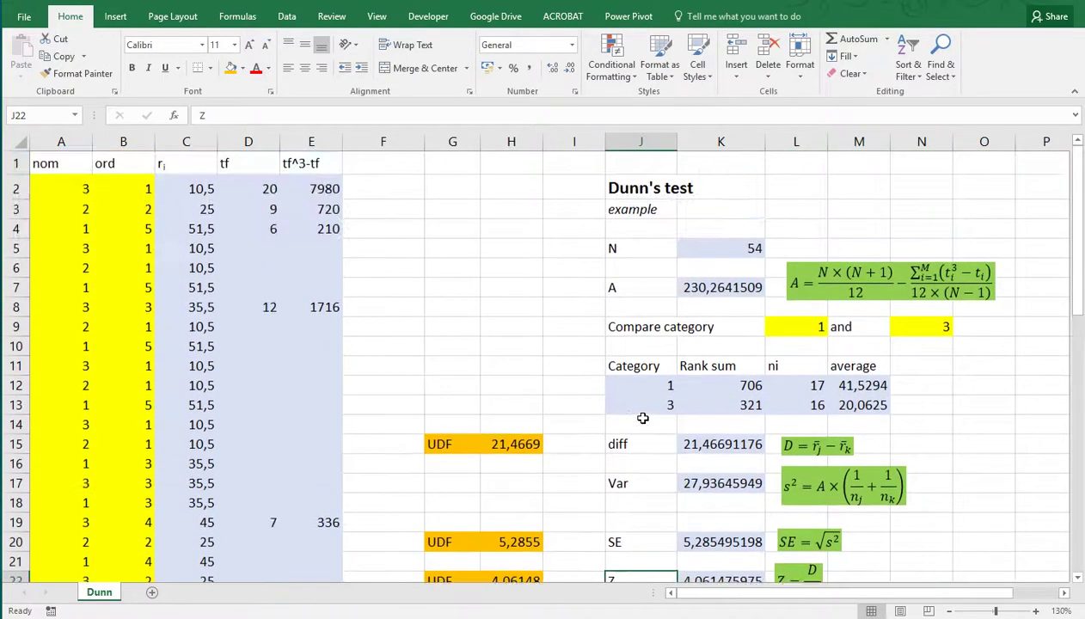
pyautogui.scroll(-5, 643, 417)
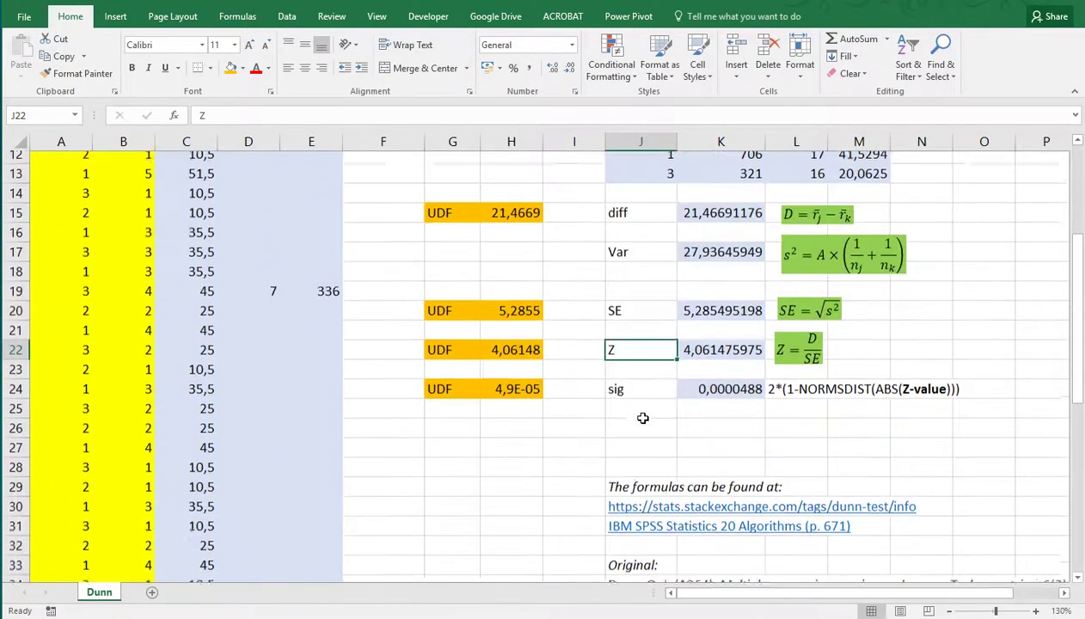
pyautogui.moveTo(771, 592); pyautogui.dragTo(838, 593)
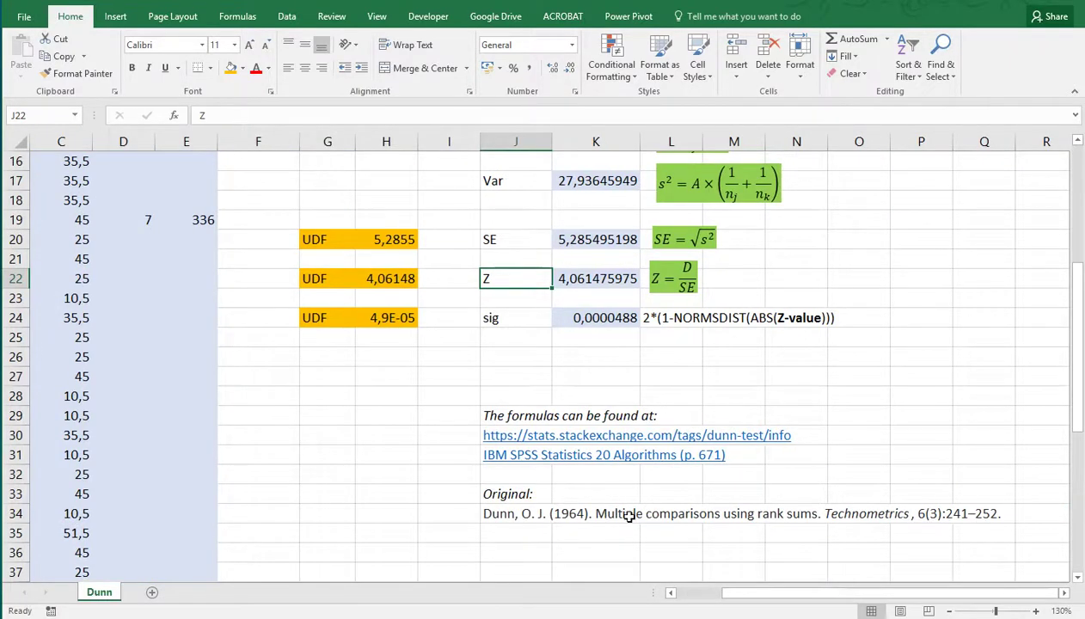
pyautogui.click(456, 436)
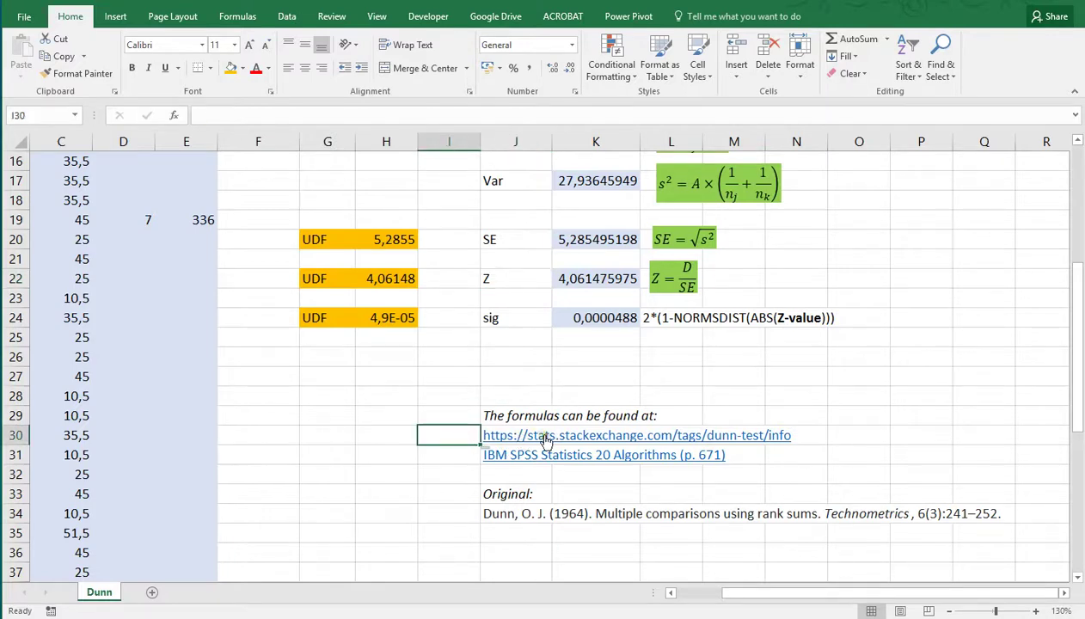
pyautogui.click(469, 455)
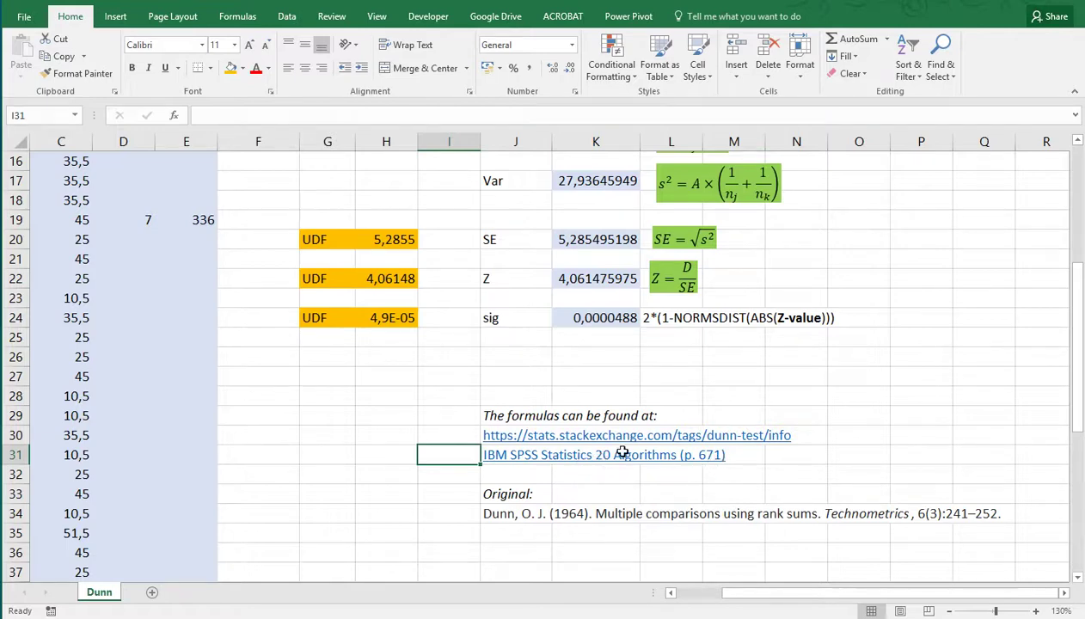
pyautogui.scroll(5, 461, 399)
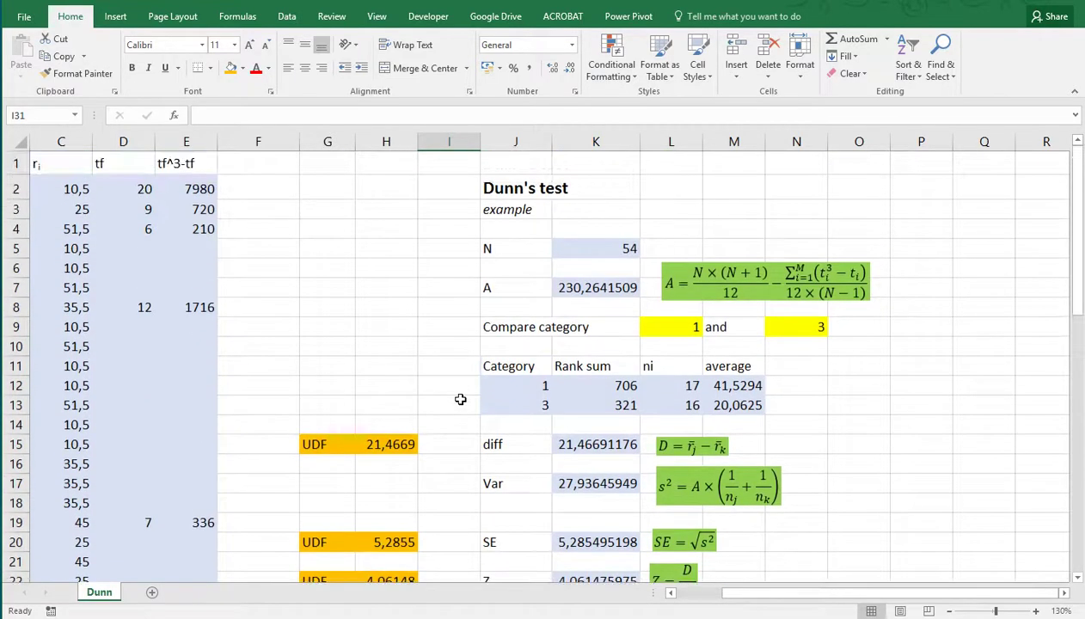
# Step: Inspect the arguments of the DUNNTEST formulas for the difference in H15 and the standard error in H20
pyautogui.moveTo(744, 593); pyautogui.dragTo(707, 595)
pyautogui.click(511, 442)
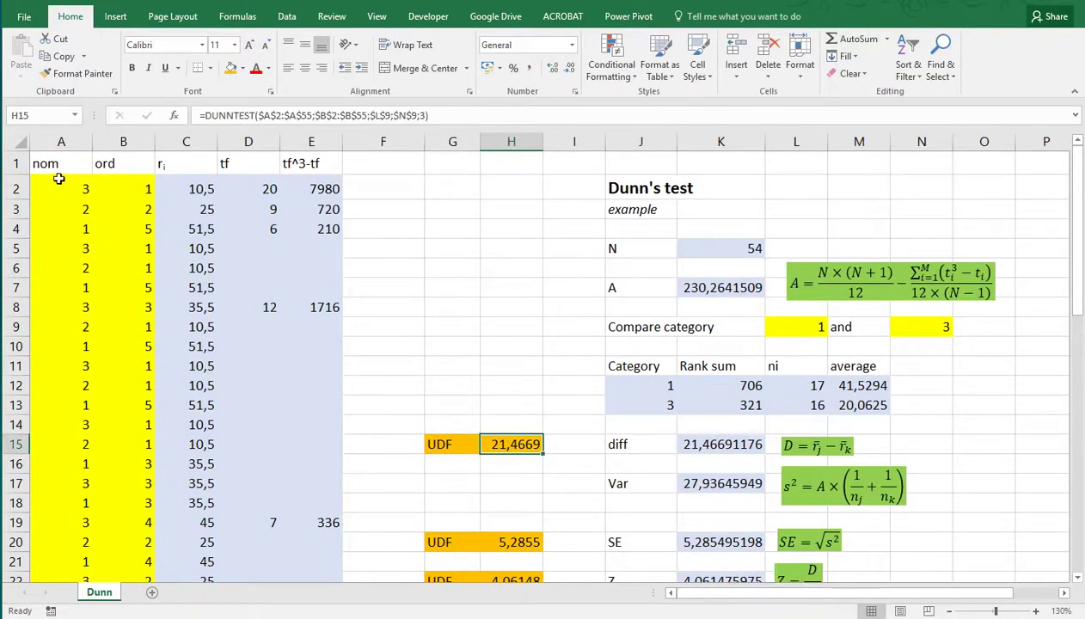
pyautogui.doubleClick(523, 444)
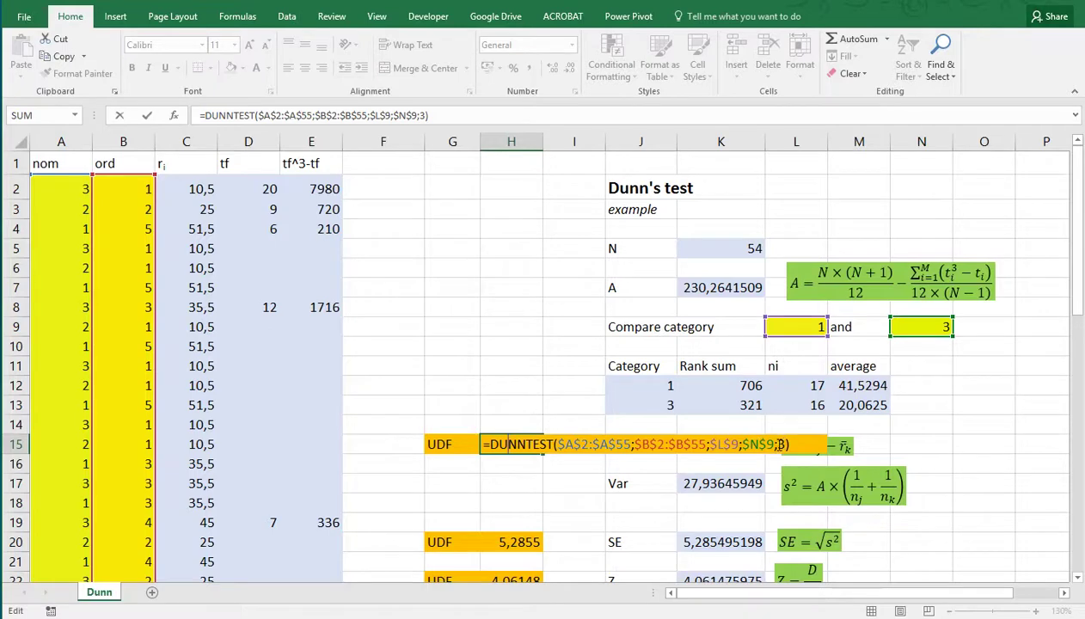
pyautogui.press('Return')
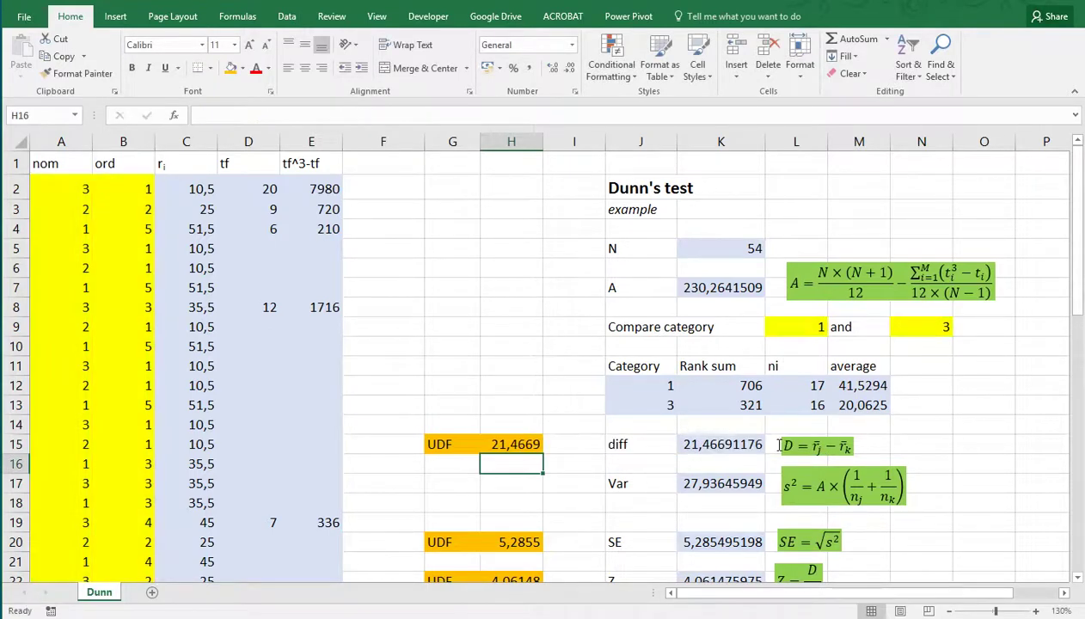
pyautogui.doubleClick(513, 538)
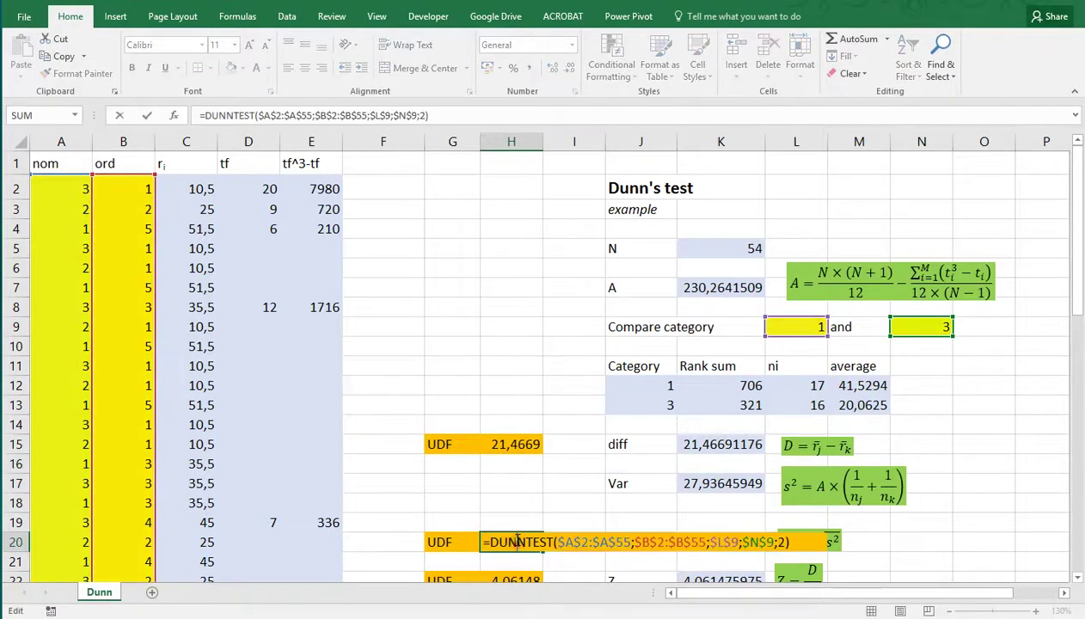
pyautogui.press('Return')
# Step: Inspect the arguments of the DUNNTEST formulas for the Z value in H22 and the significance in H24
pyautogui.scroll(-3, 508, 371)
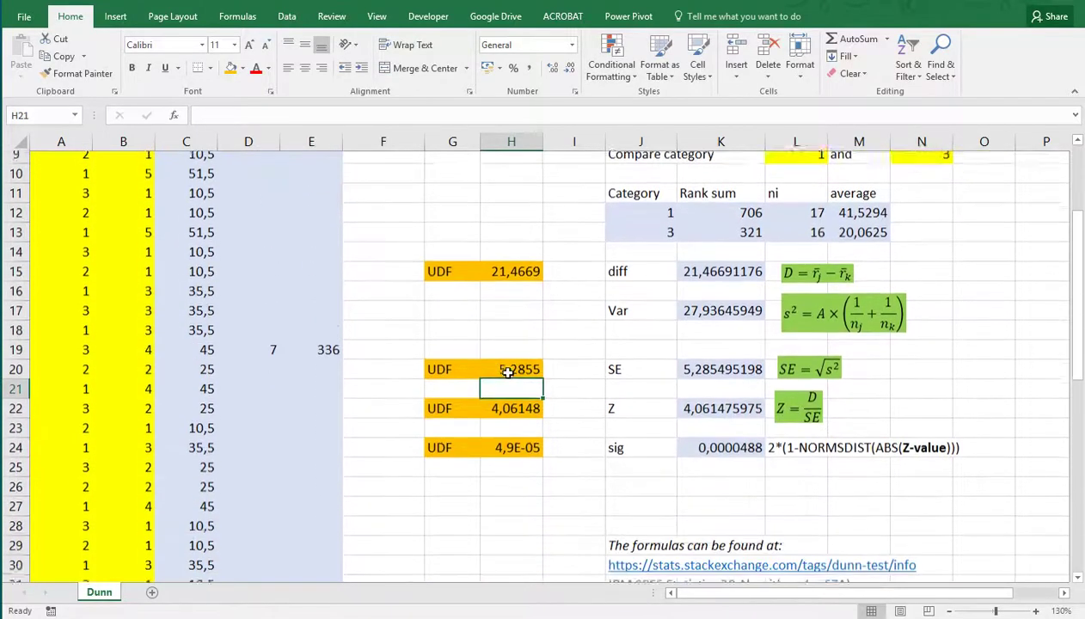
pyautogui.doubleClick(503, 395)
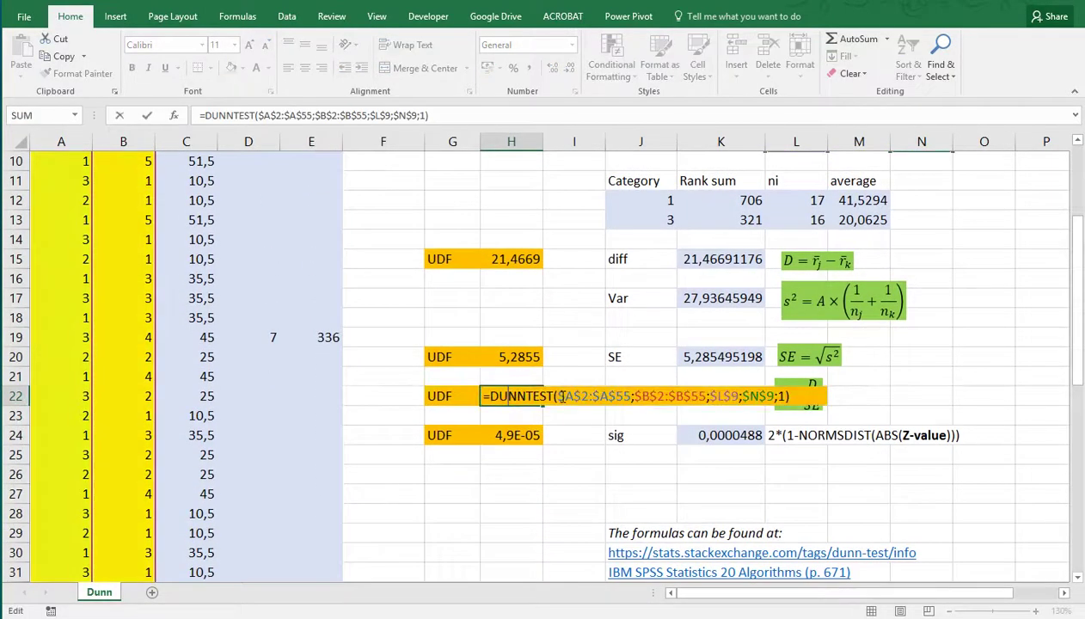
pyautogui.press('Return')
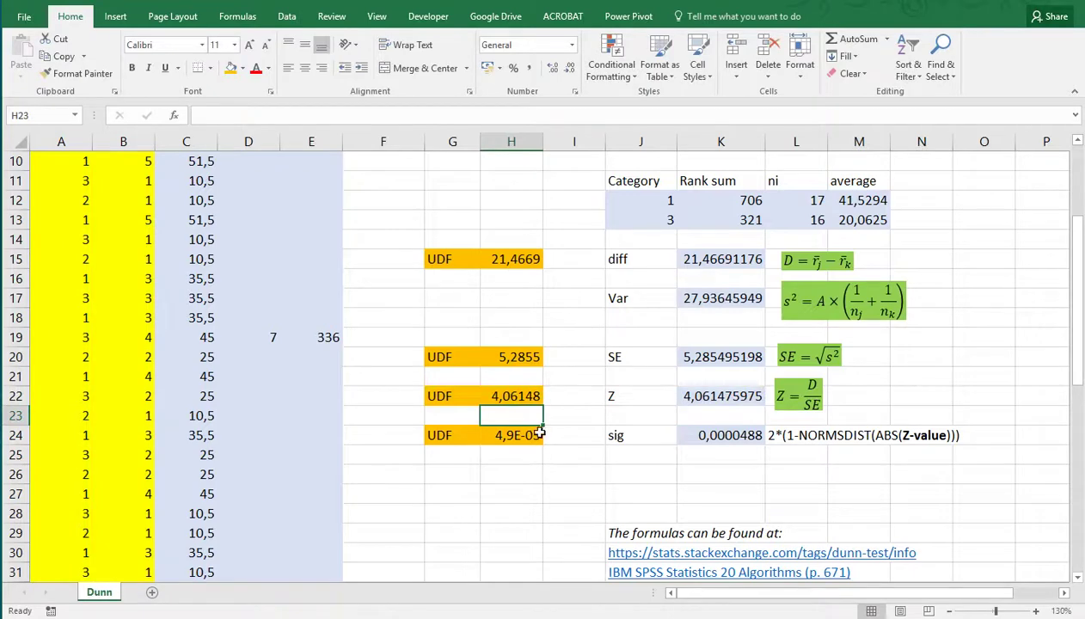
pyautogui.click(529, 436)
pyautogui.doubleClick(529, 436)
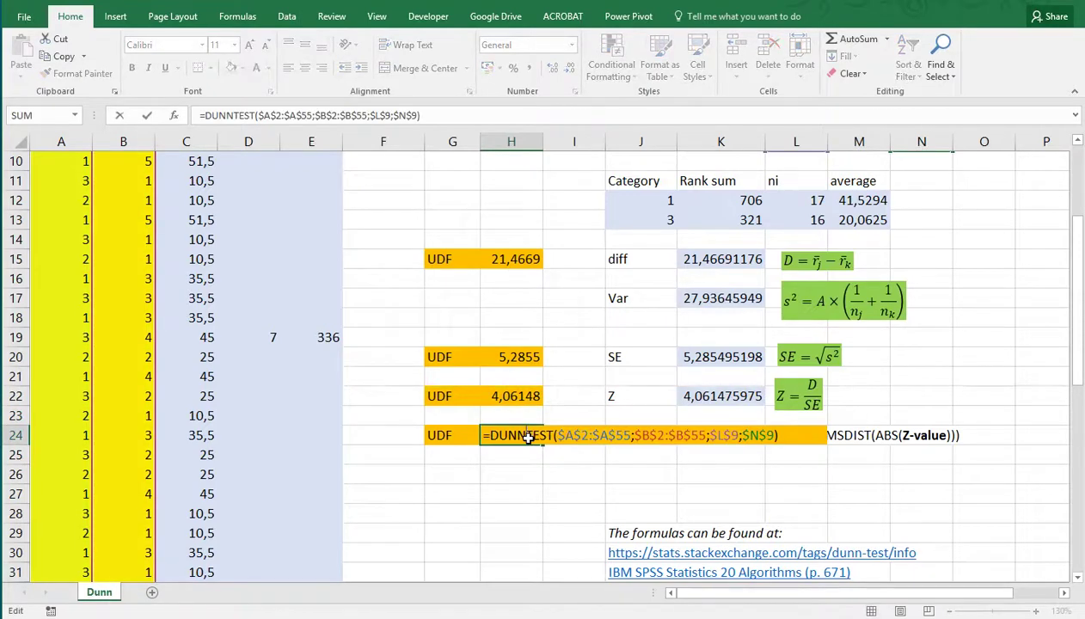
pyautogui.press('Return')
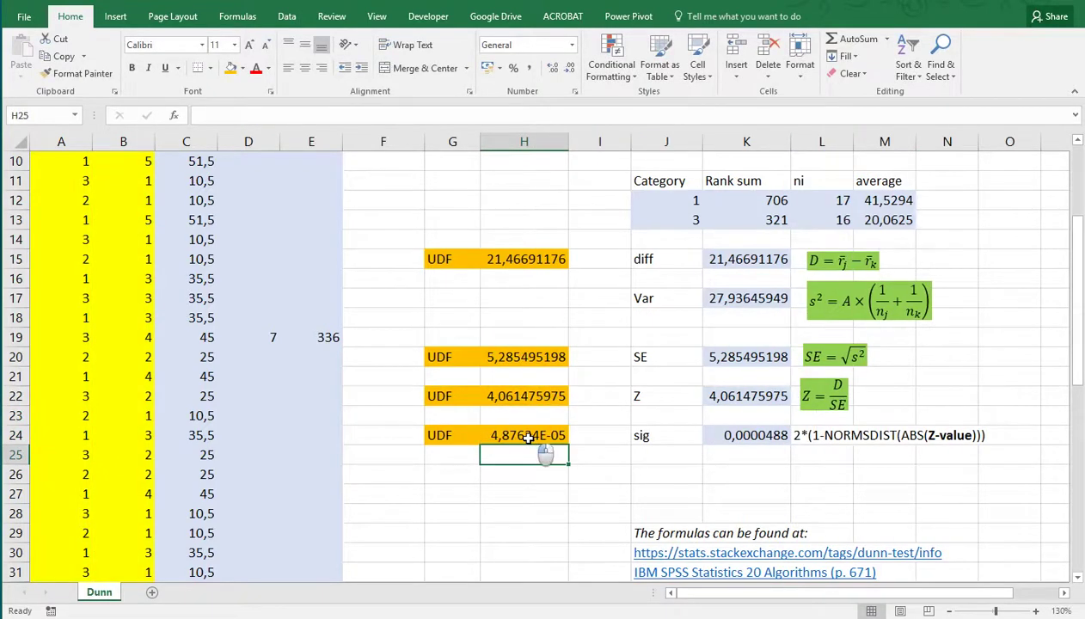
# Step: Compare the DUNNTEST formula for the significance in H24 with the one for the difference in H15
pyautogui.click(529, 436)
pyautogui.scroll(2, 528, 438)
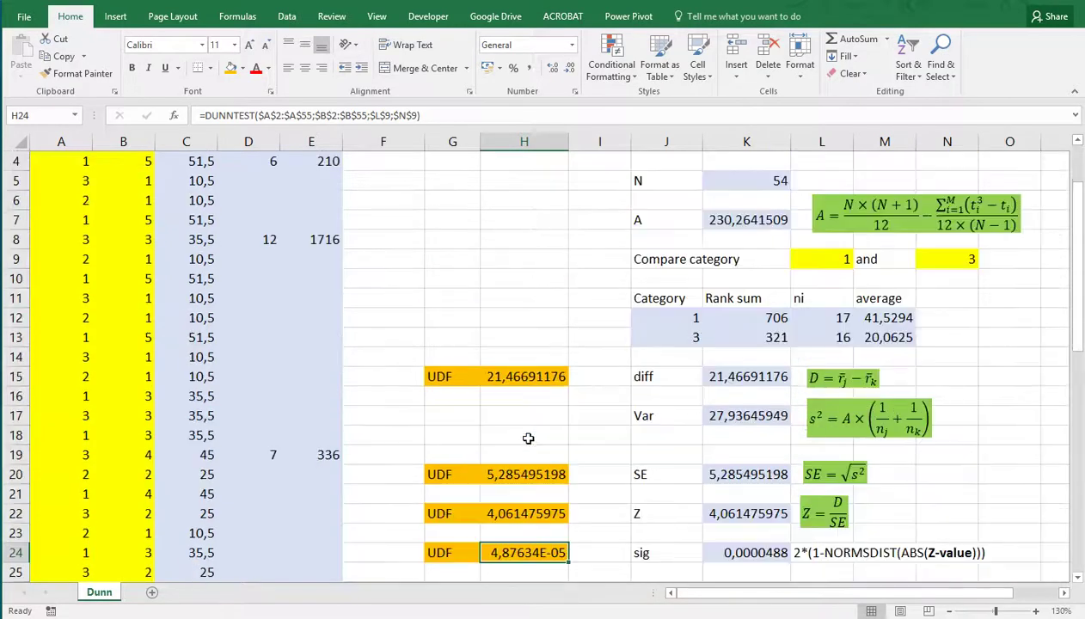
pyautogui.click(526, 377)
pyautogui.scroll(1, 485, 354)
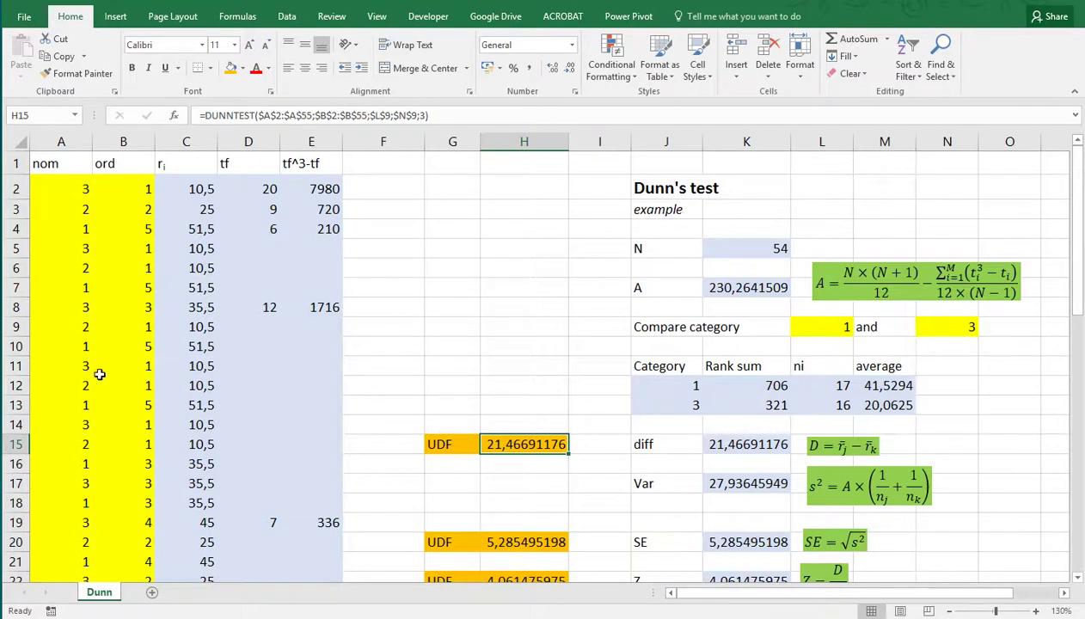
pyautogui.click(446, 368)
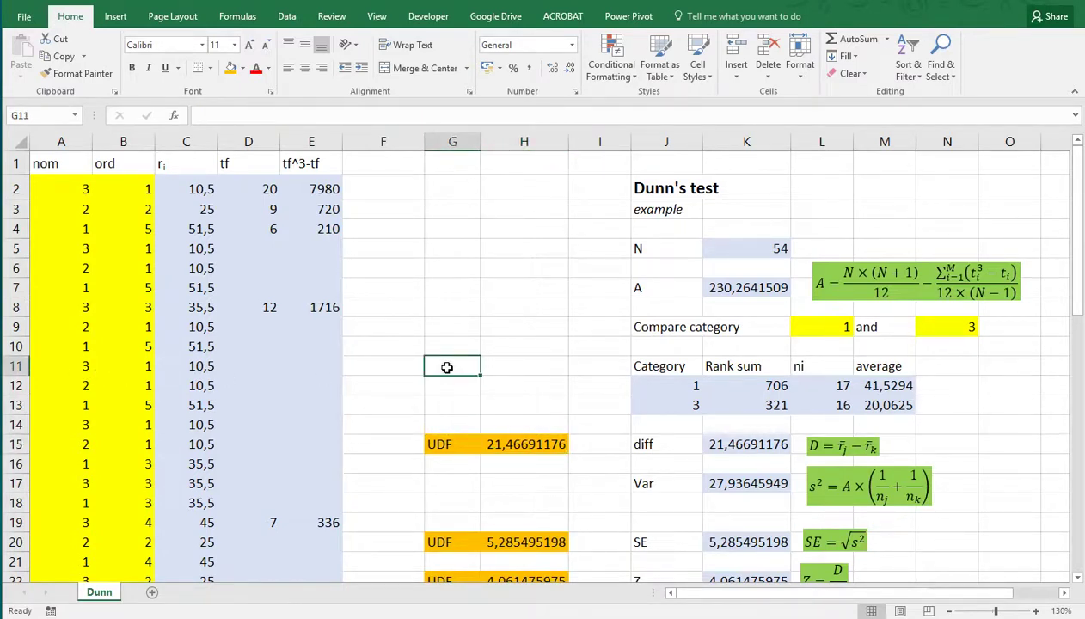